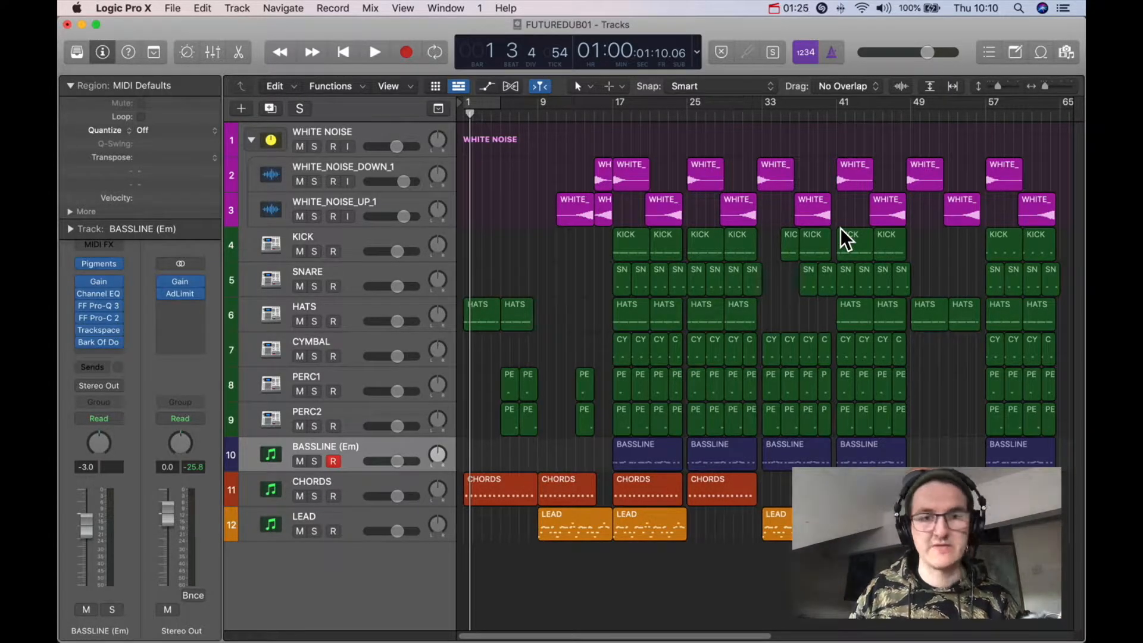
# Show the track automation lanes, view the BASSLINE (Em) track's list of automatable parameters, and hide the lanes again
pyautogui.press('a')
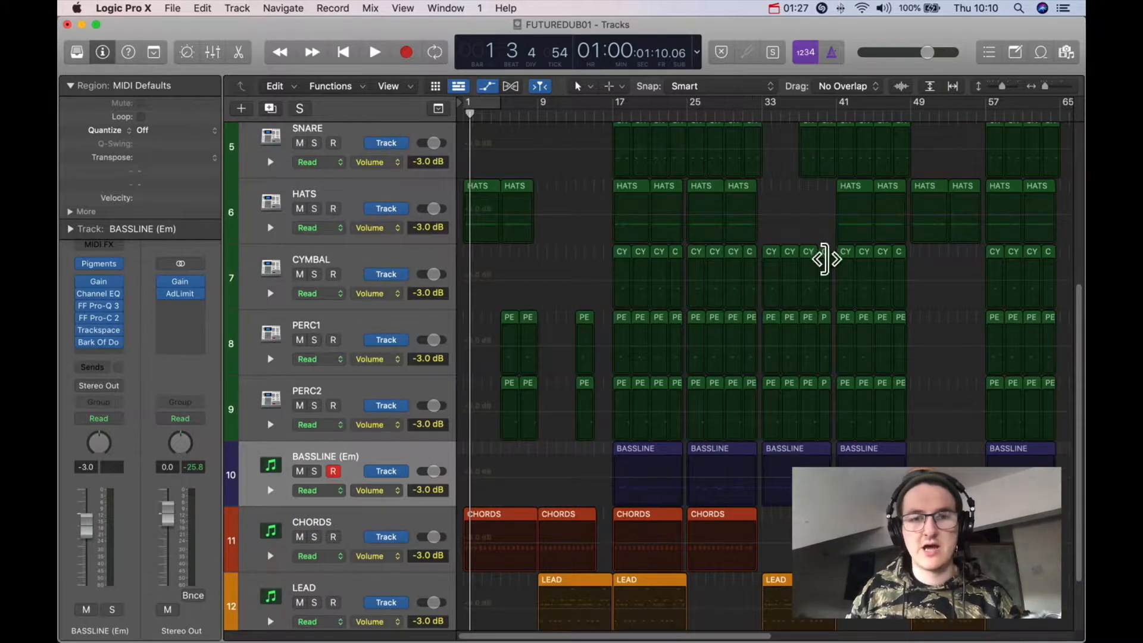
pyautogui.scroll(5, 791, 311)
pyautogui.scroll(-5, 704, 357)
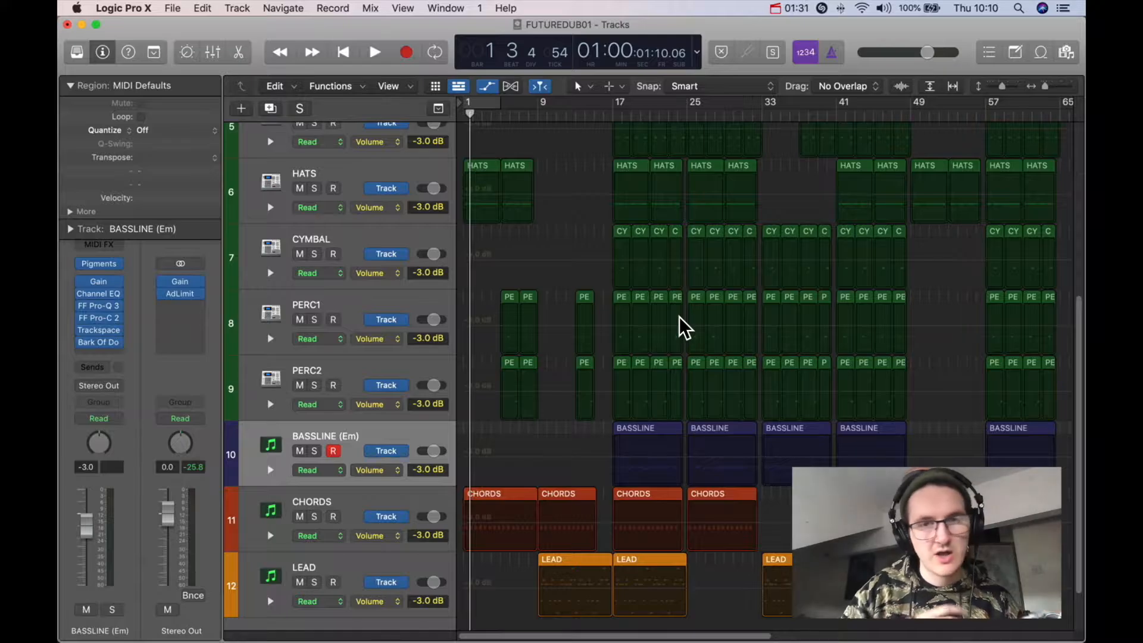
pyautogui.click(378, 469)
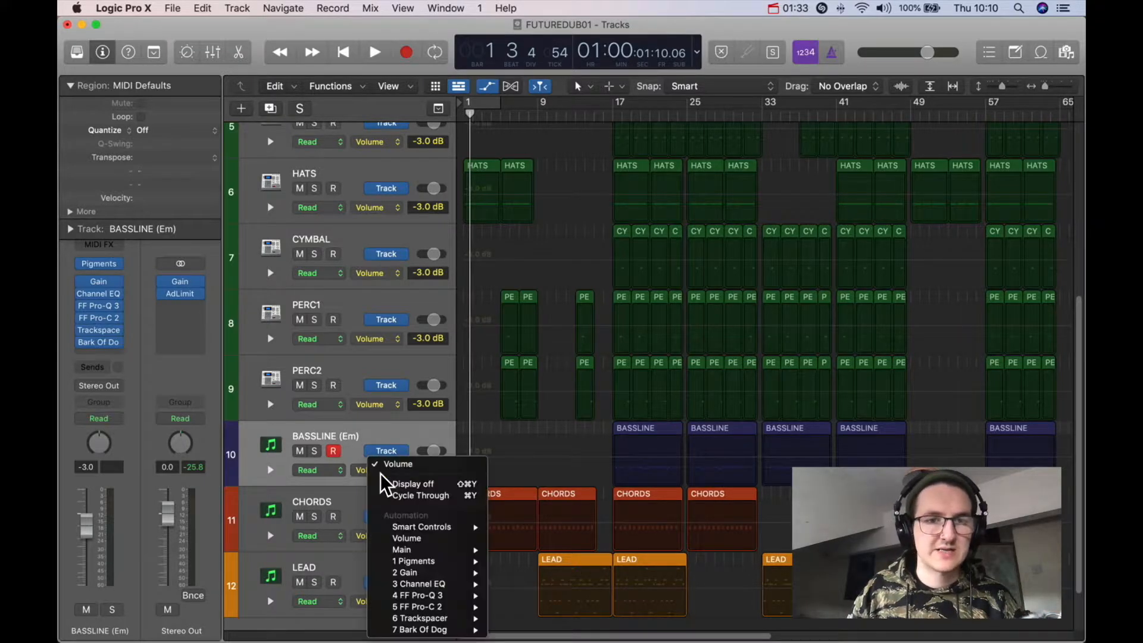
pyautogui.click(345, 494)
pyautogui.scroll(2, 551, 309)
pyautogui.scroll(3, 613, 298)
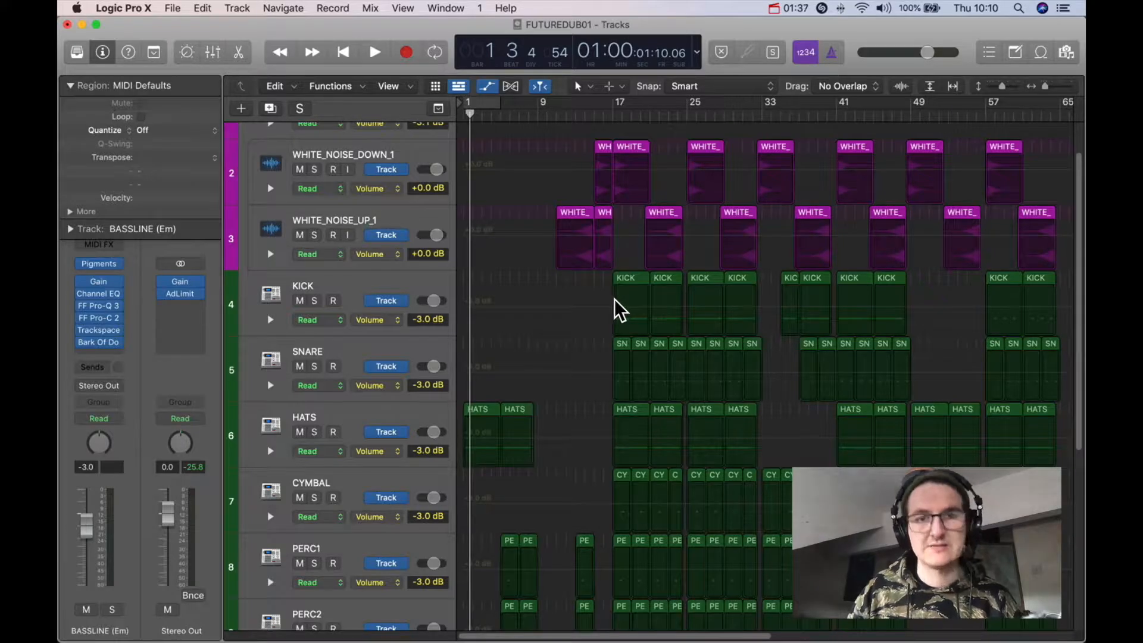
pyautogui.press('a')
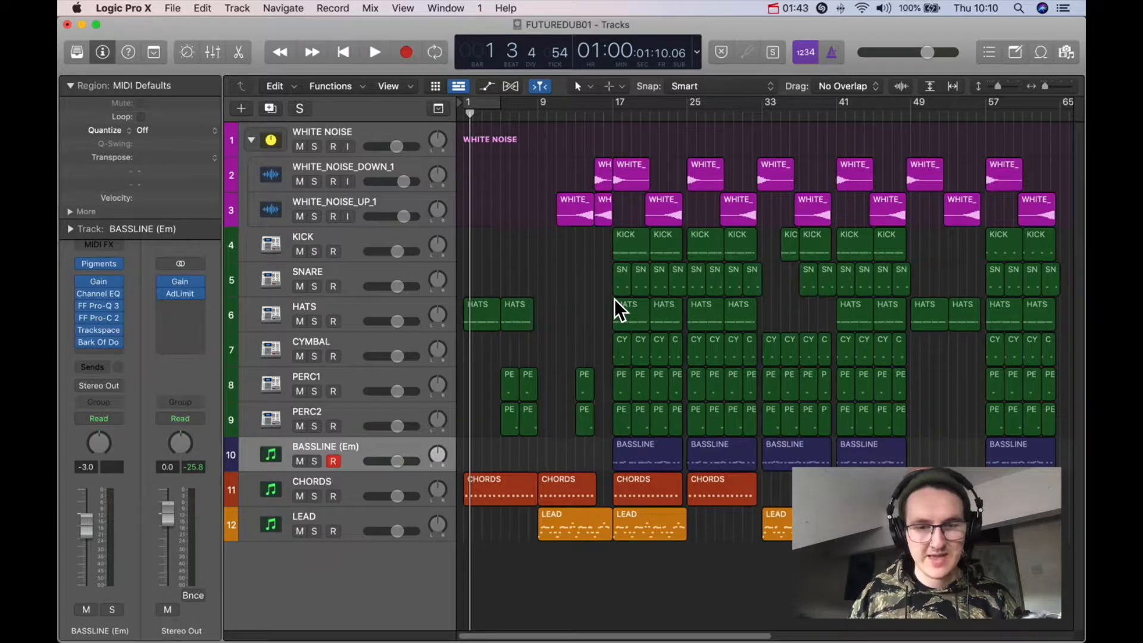
# View the Smart Controls of the BASSLINE (Em) track and the CHORDS track, closing the pane after each
pyautogui.press('b')
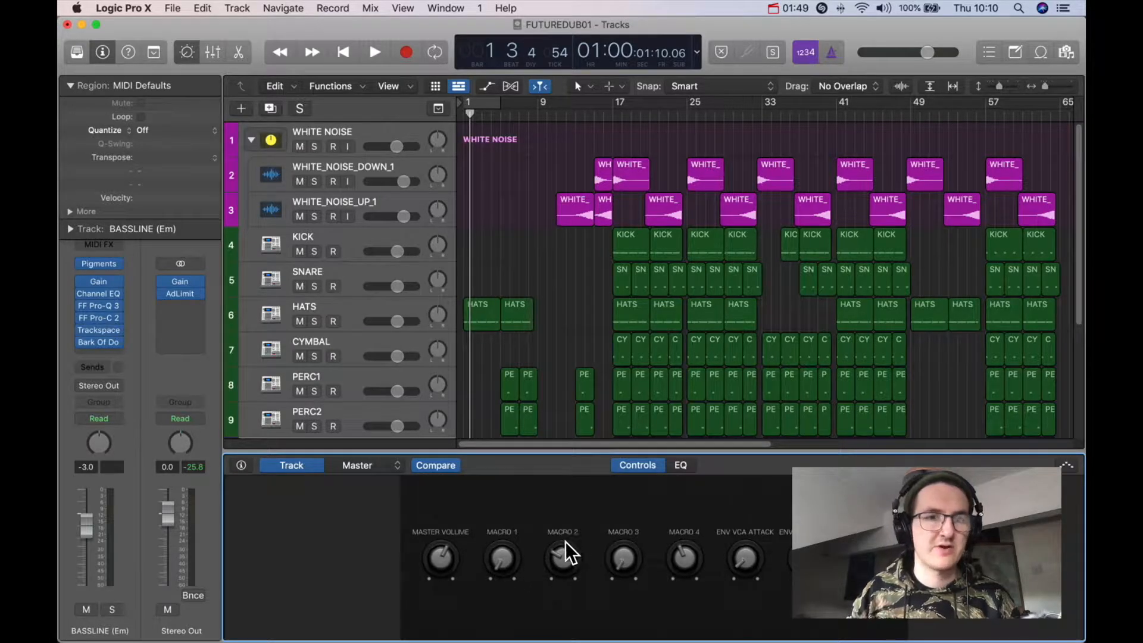
pyautogui.press('b')
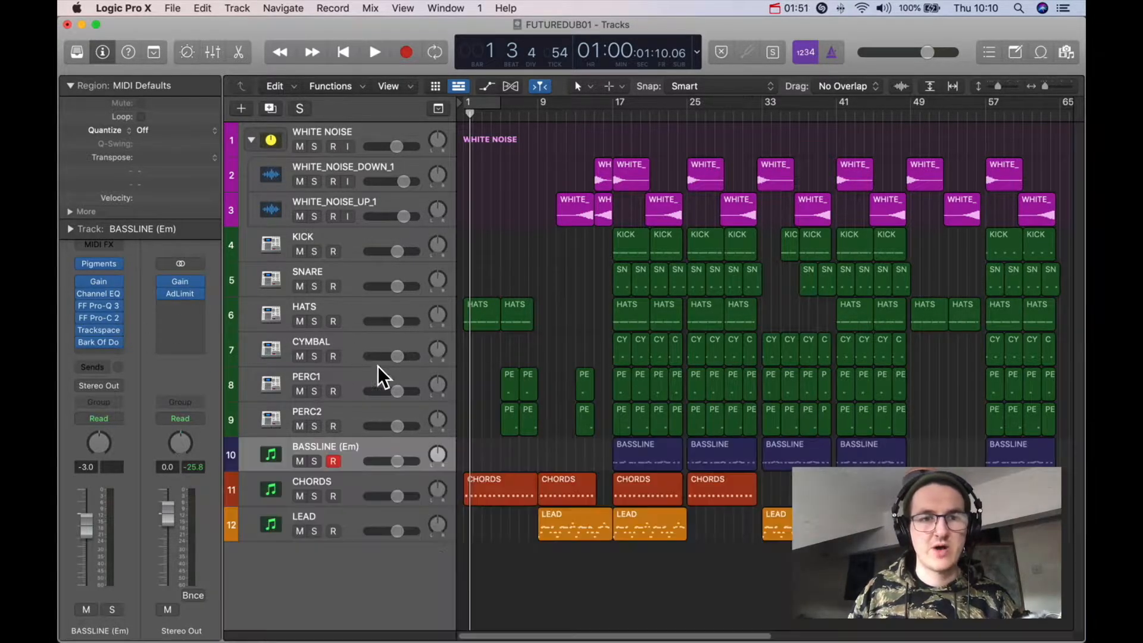
pyautogui.click(354, 485)
pyautogui.press('b')
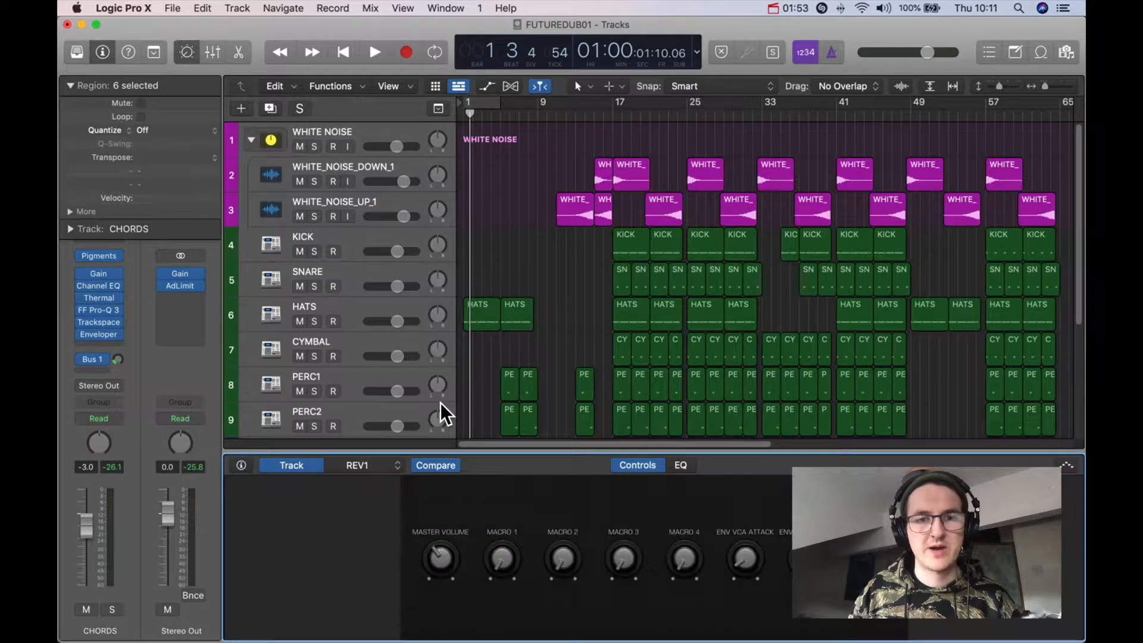
pyautogui.press('b')
# View the Smart Controls of the SNARE track and the WHITE_NOISE_UP_1 track, closing the pane after each
pyautogui.click(351, 273)
pyautogui.press('b')
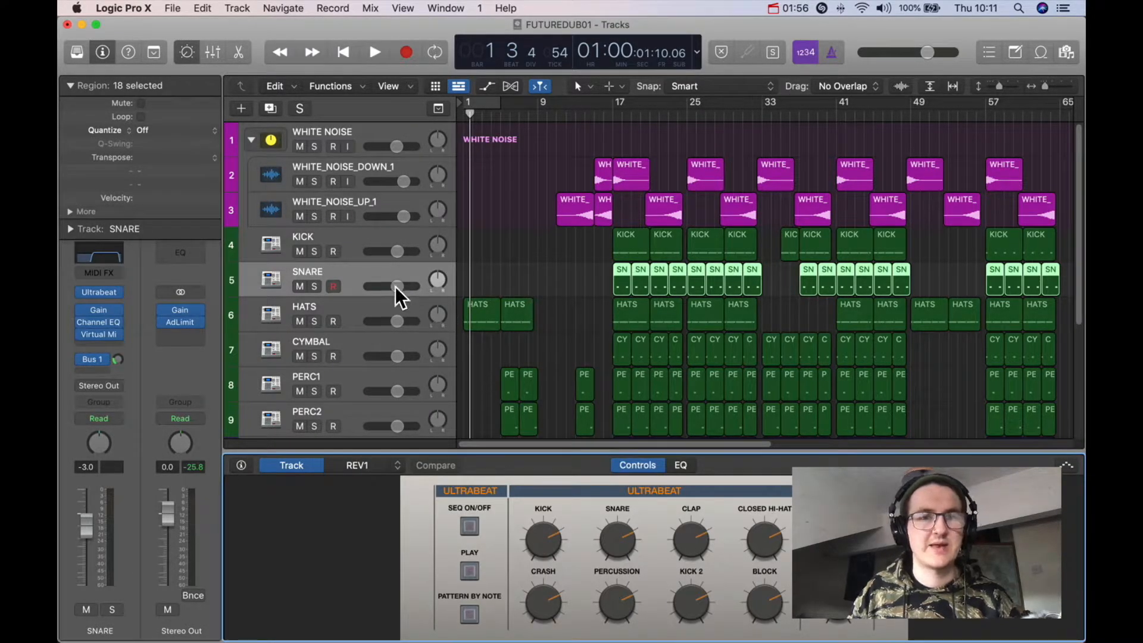
pyautogui.press('b')
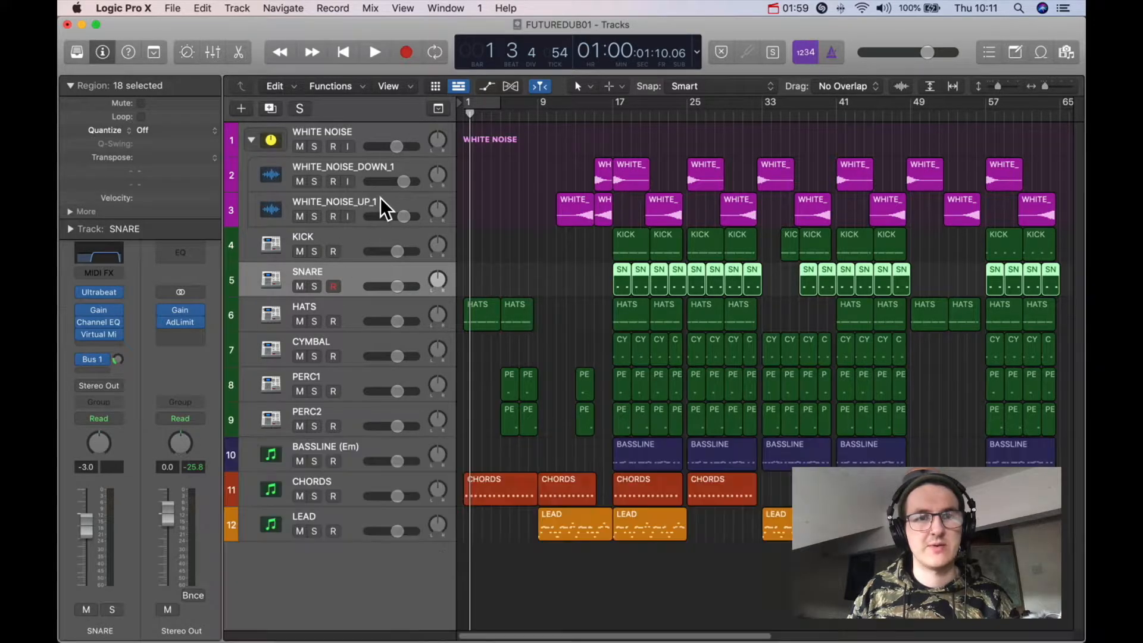
pyautogui.click(381, 202)
pyautogui.press('b')
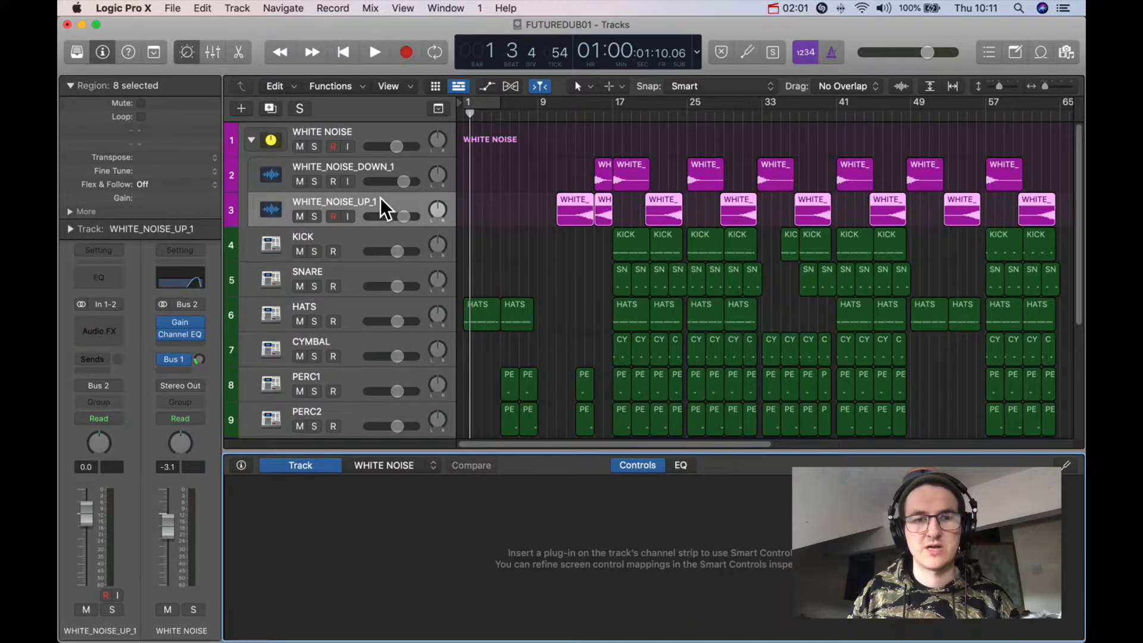
pyautogui.press('b')
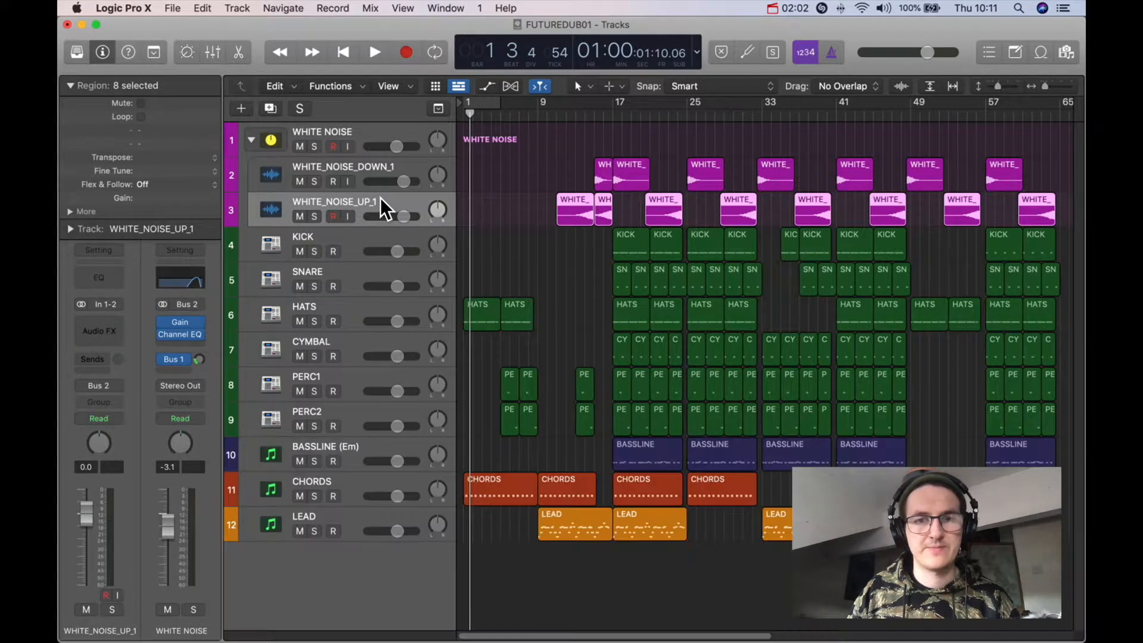
# Select the LEAD track, draw a cycle range across the arrangement, and turn cycle mode off with all regions deselected
pyautogui.click(359, 522)
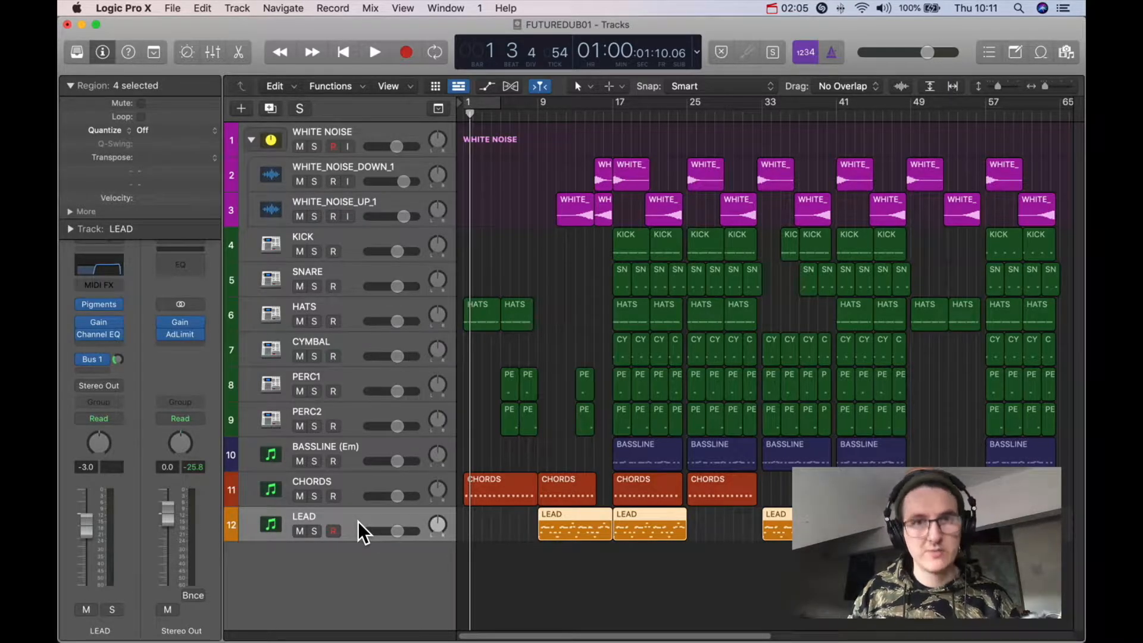
pyautogui.click(480, 102)
pyautogui.moveTo(495, 102); pyautogui.dragTo(1025, 327)
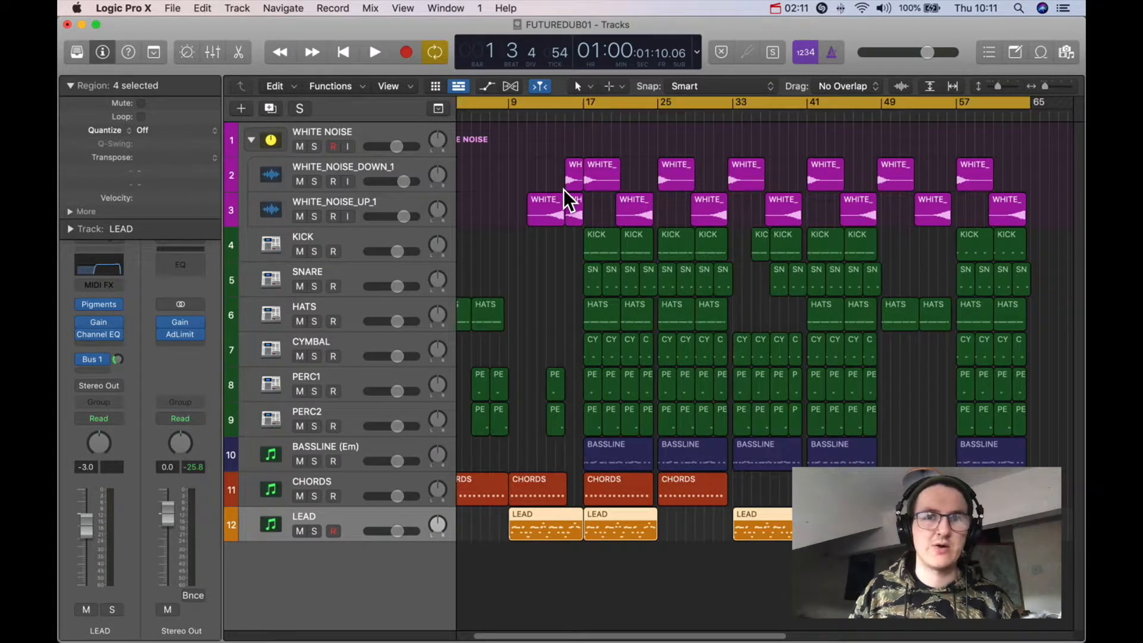
pyautogui.press('c')
pyautogui.click(577, 580)
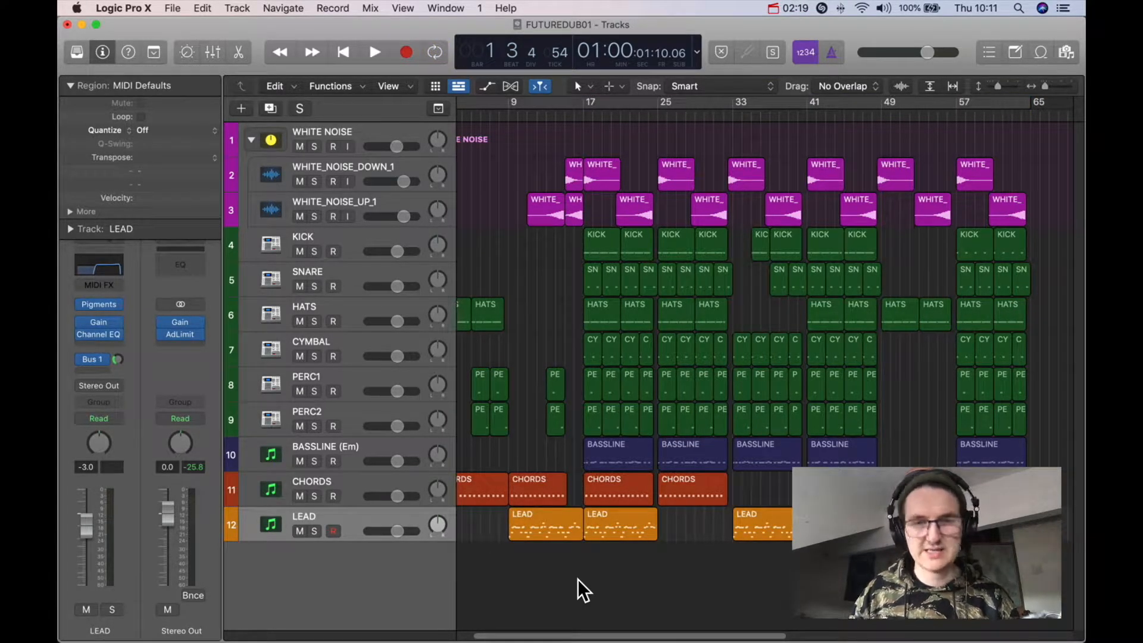
# Examine the Event, Marker, Tempo and Signature lists, return to the Event list, and close the list editors
pyautogui.press('d')
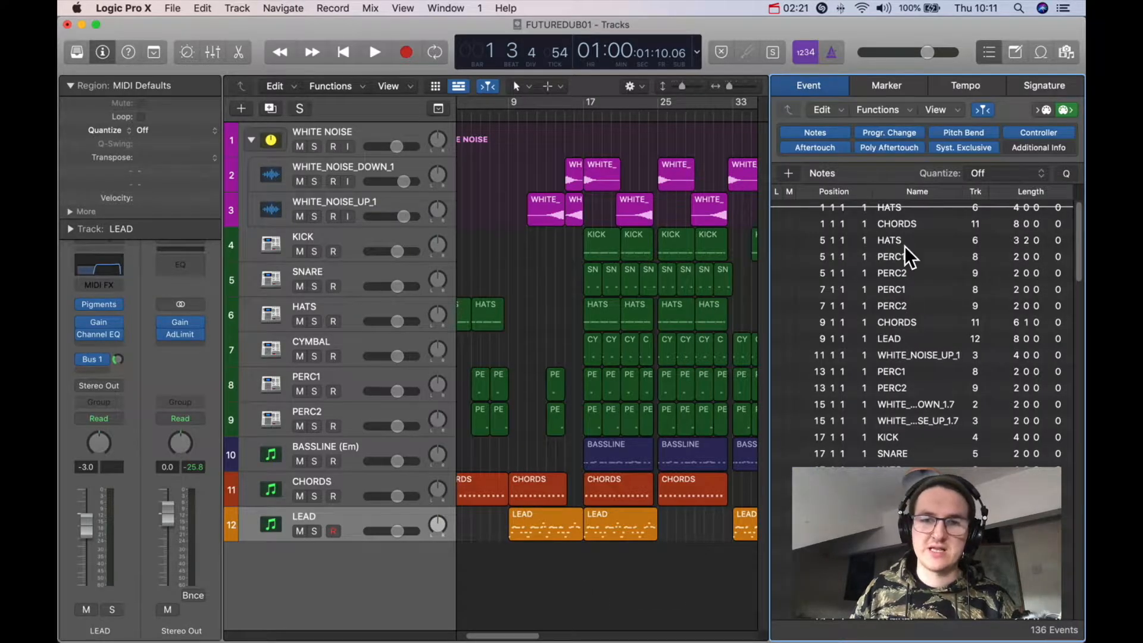
pyautogui.scroll(-3, 911, 402)
pyautogui.scroll(3, 911, 402)
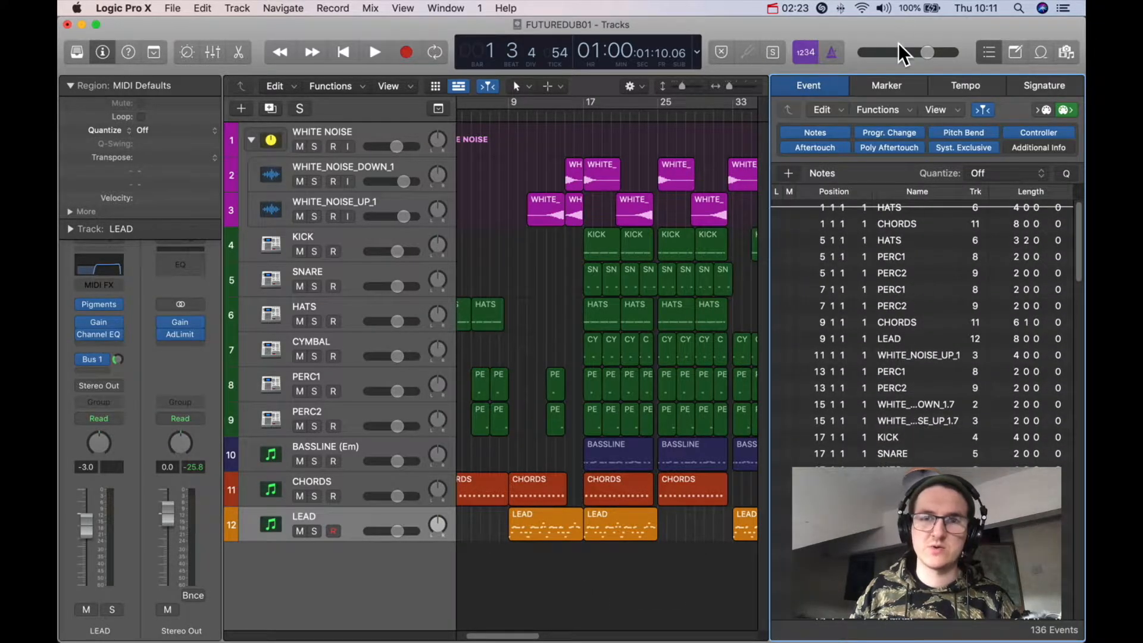
pyautogui.click(887, 88)
pyautogui.click(971, 86)
pyautogui.click(1031, 90)
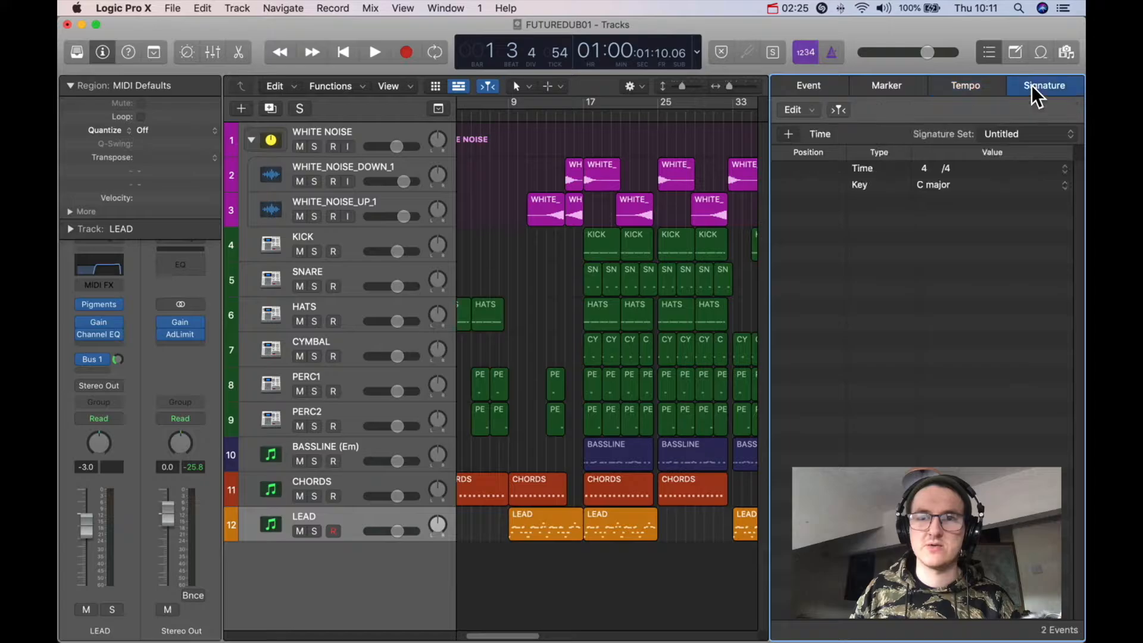
pyautogui.click(814, 87)
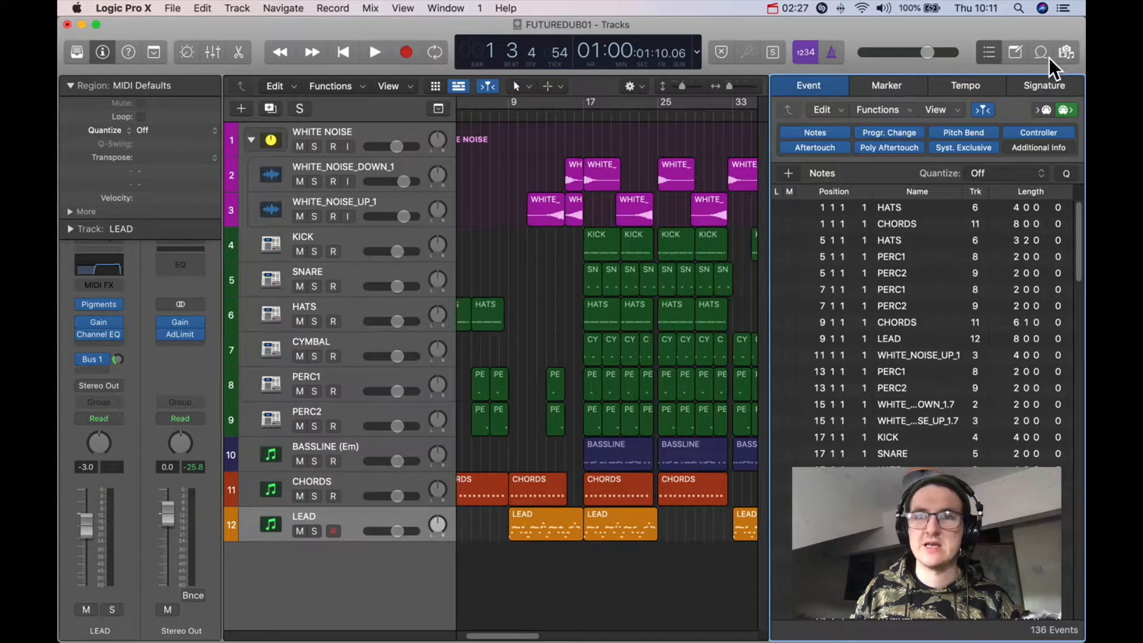
pyautogui.click(989, 53)
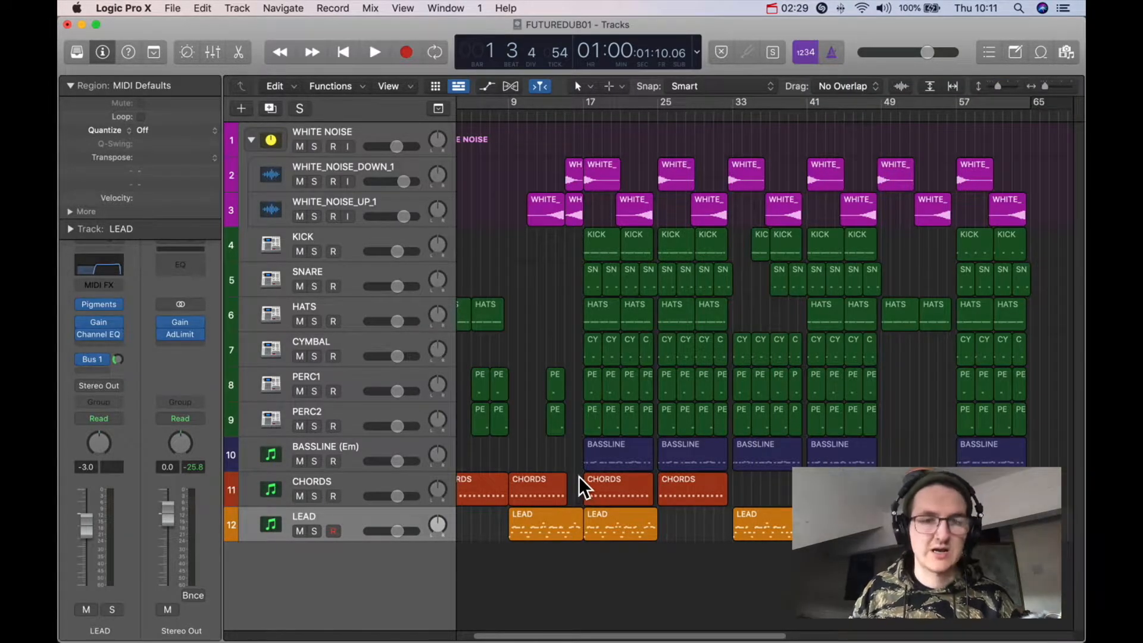
# Open the Piano Roll editor for the LEAD track below the arrangement
pyautogui.press('p')
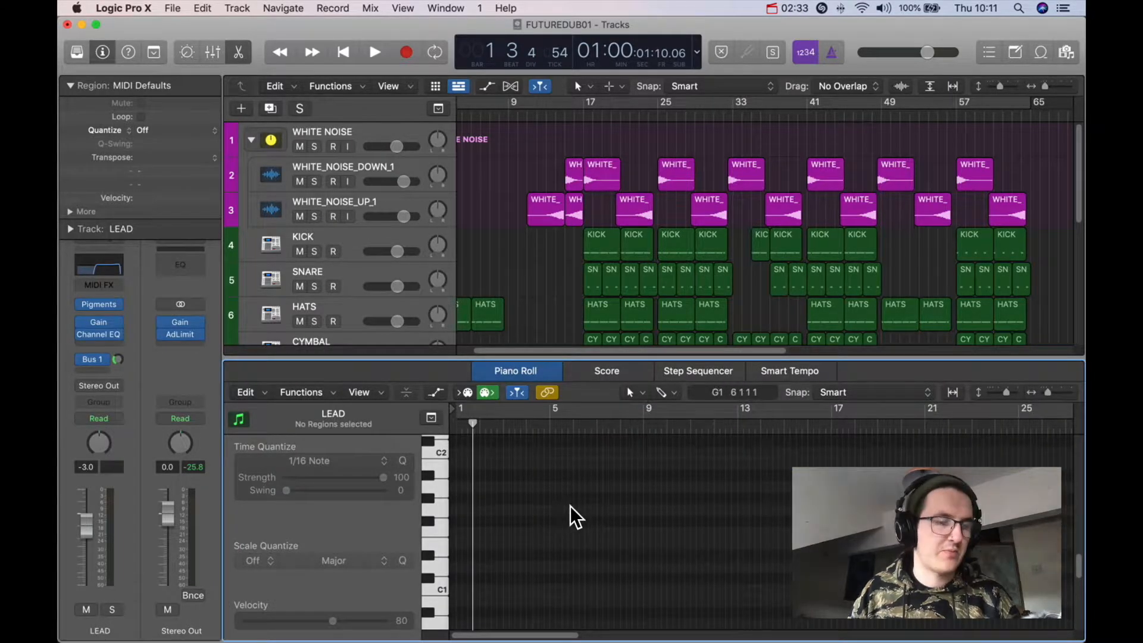
pyautogui.scroll(-4, 523, 204)
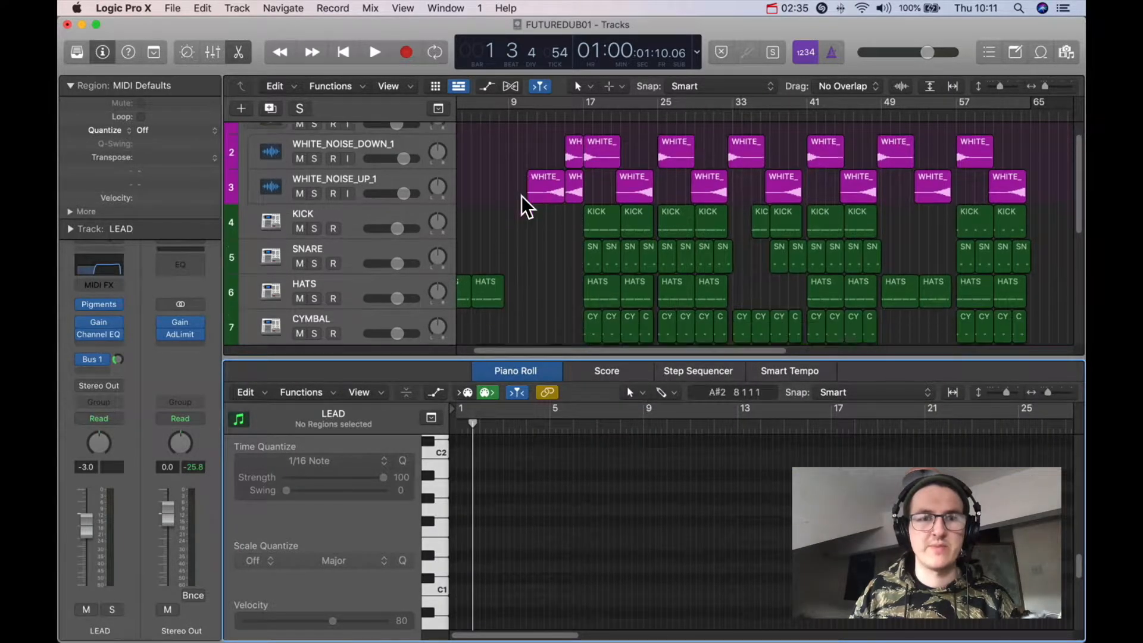
pyautogui.scroll(4, 528, 217)
# View the WHITE_NOISE_UP_1 audio in the track and file editors, and close the editor pane
pyautogui.click(370, 208)
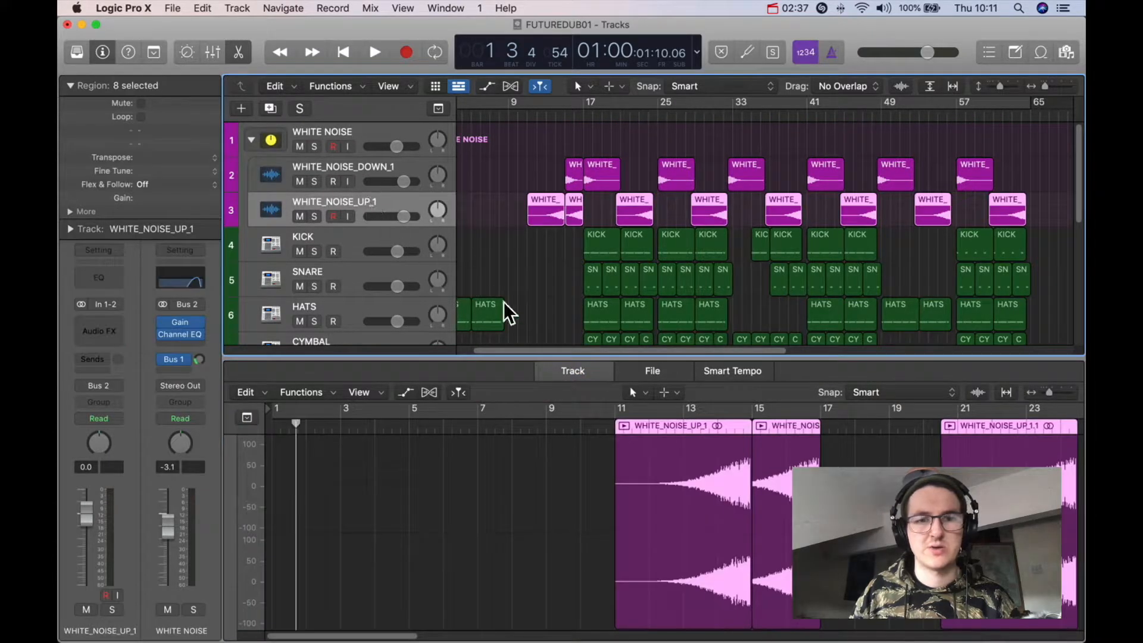
pyautogui.click(640, 374)
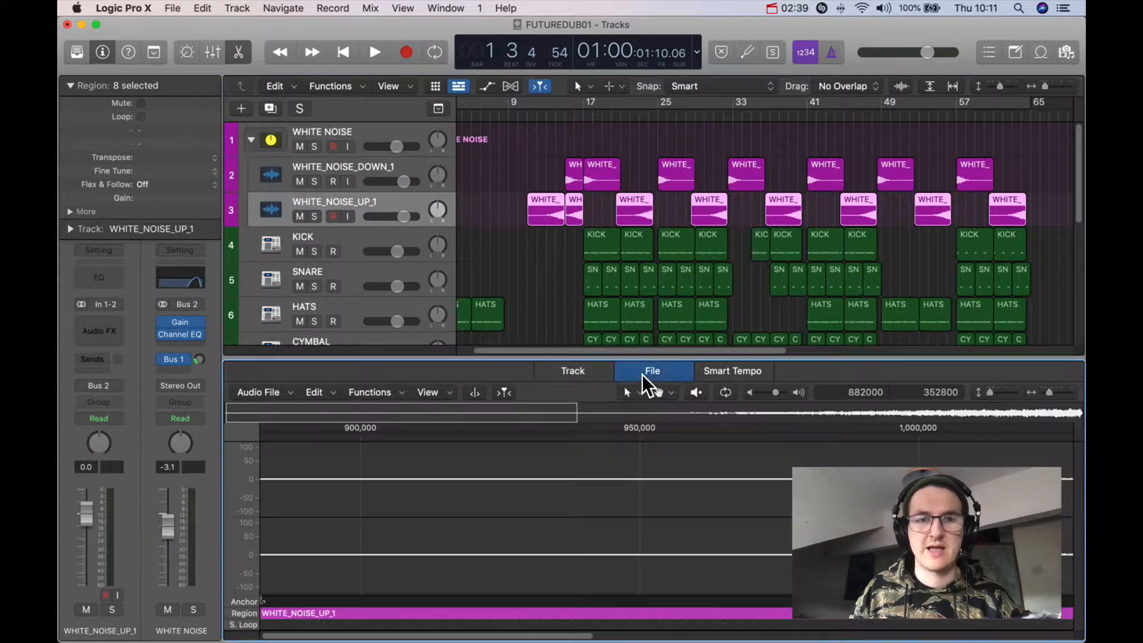
pyautogui.click(556, 366)
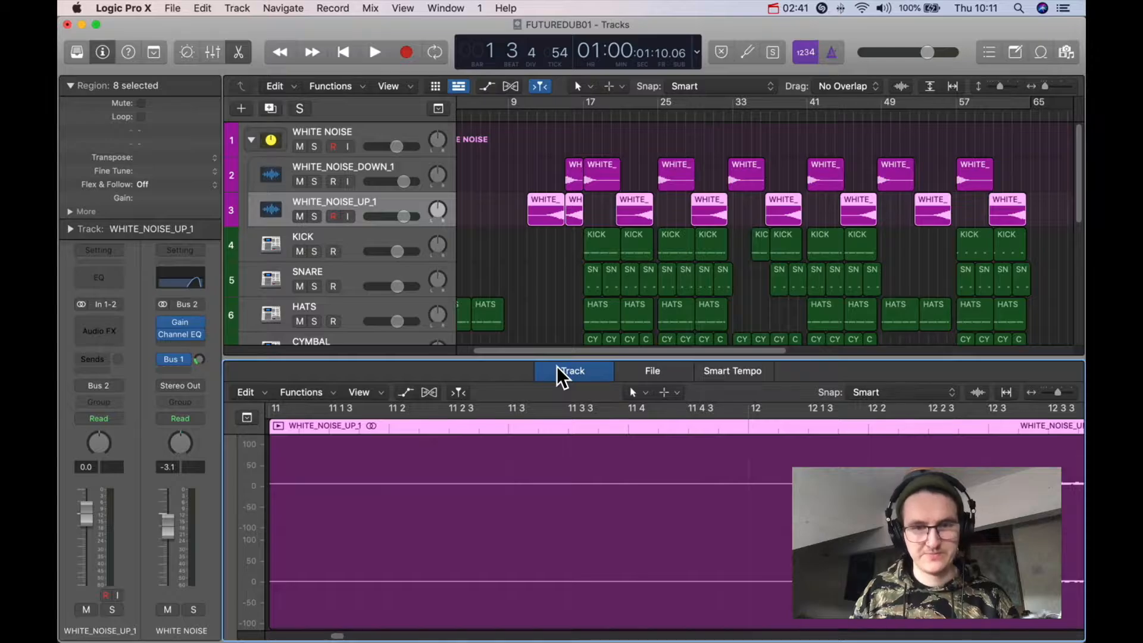
pyautogui.press('e')
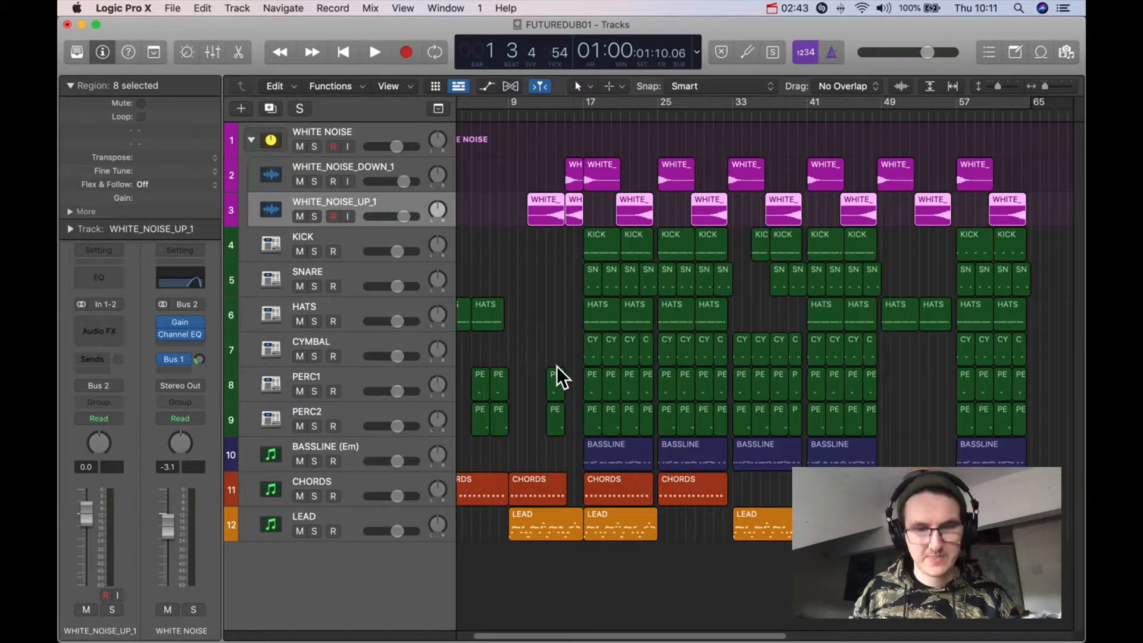
# Examine the project's audio files and the Media browser, and close the browser pane
pyautogui.press('f')
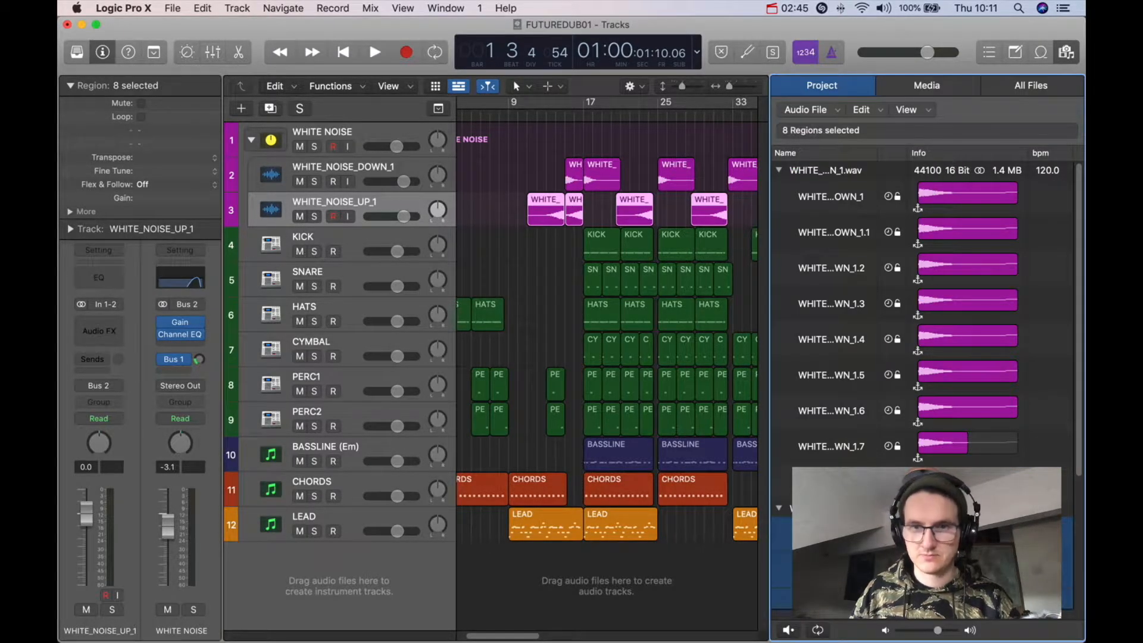
pyautogui.scroll(-4, 885, 333)
pyautogui.scroll(4, 884, 333)
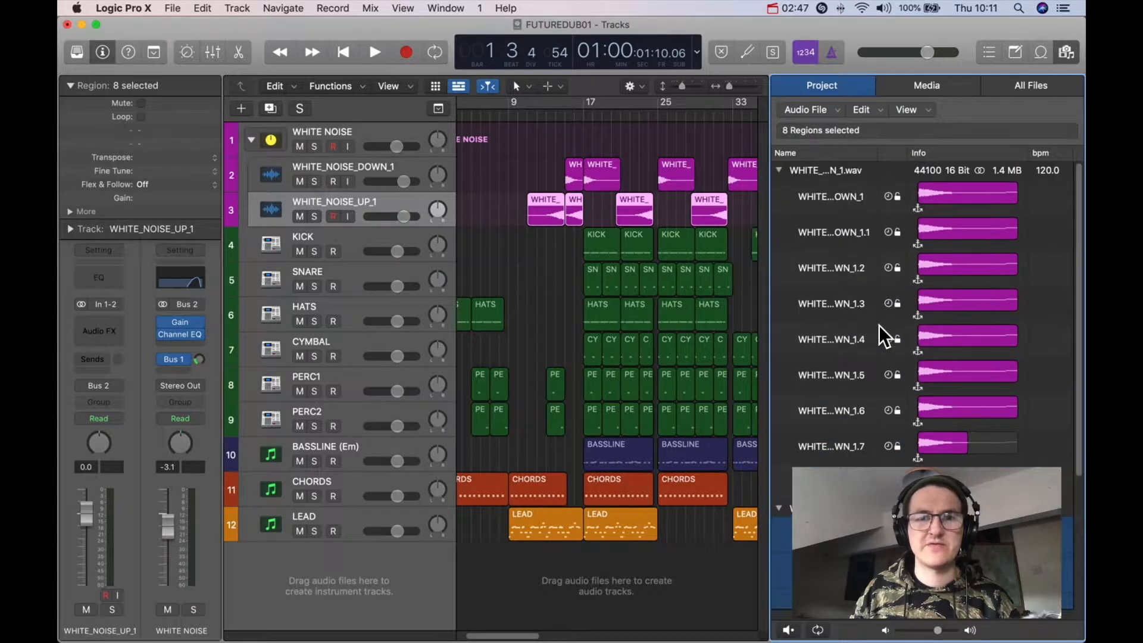
pyautogui.click(922, 86)
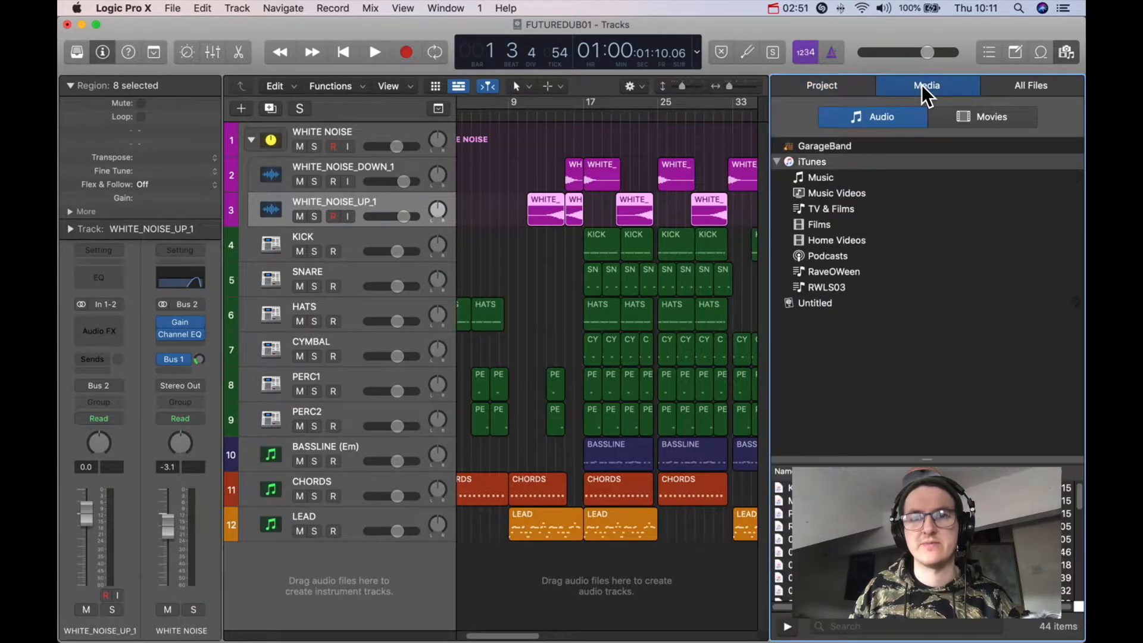
pyautogui.press('f')
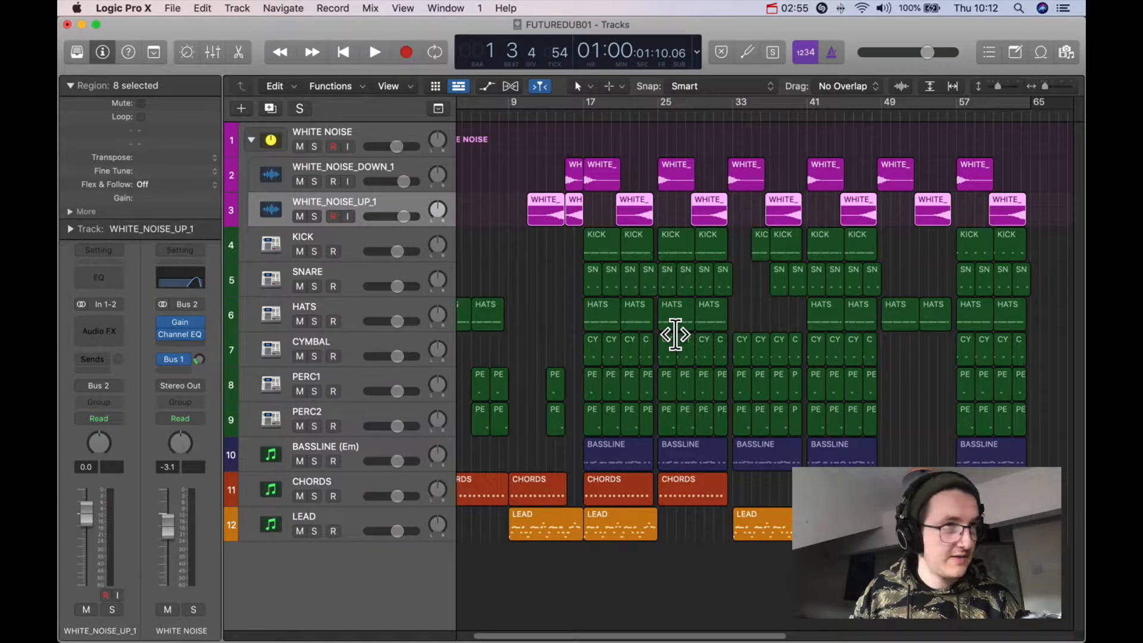
# Show the global tracks, view them from bar 1, and hide them again
pyautogui.press('g')
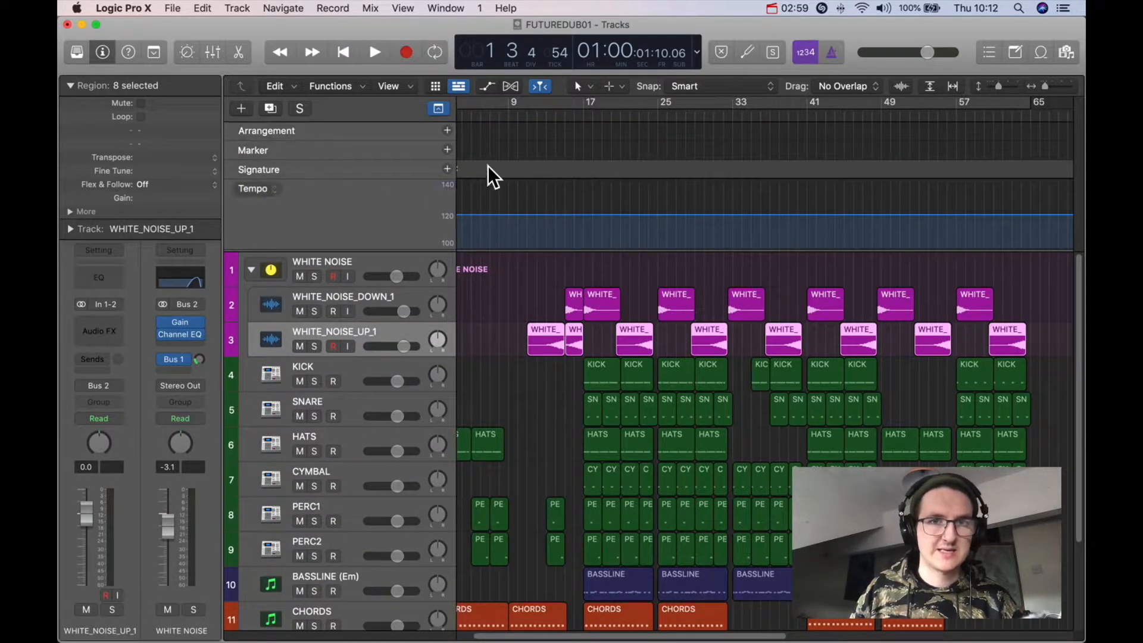
pyautogui.hscroll(-2, 628, 166)
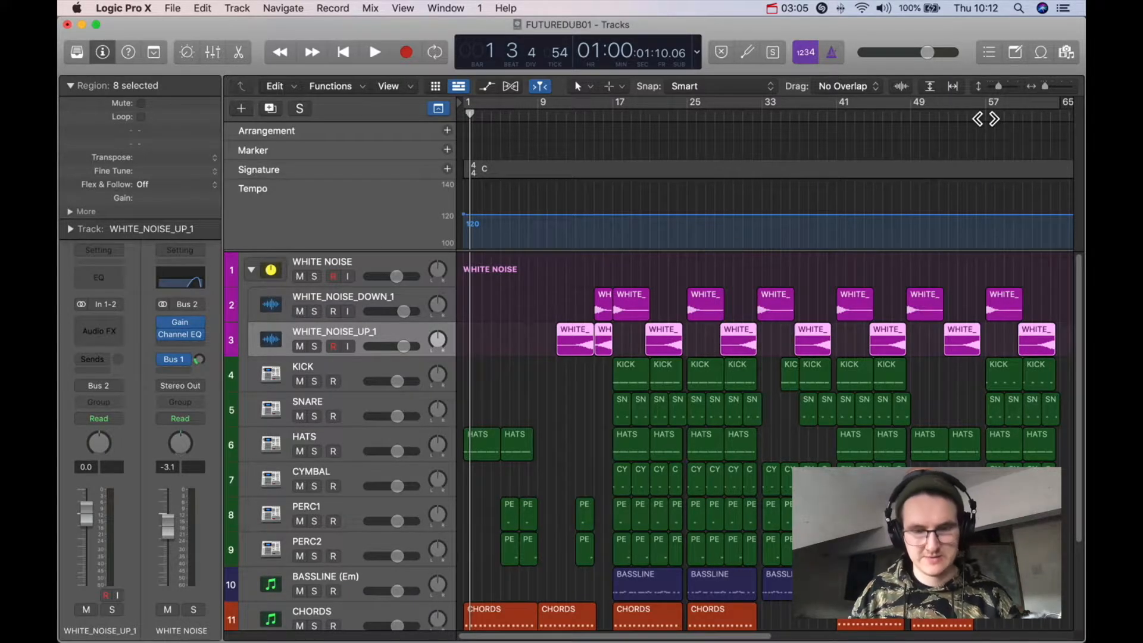
pyautogui.press('g')
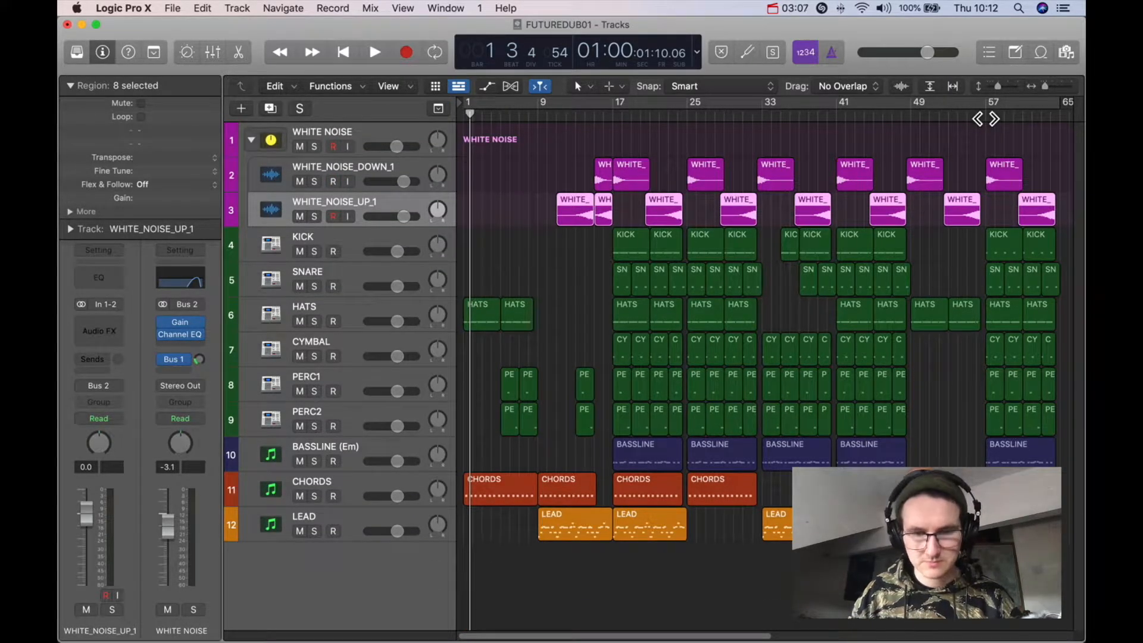
# Toggle the hide-tracks mode, leaving it on so that every track header has its own hide control
pyautogui.press('h')
pyautogui.press('h')
pyautogui.press('h')
pyautogui.press('h')
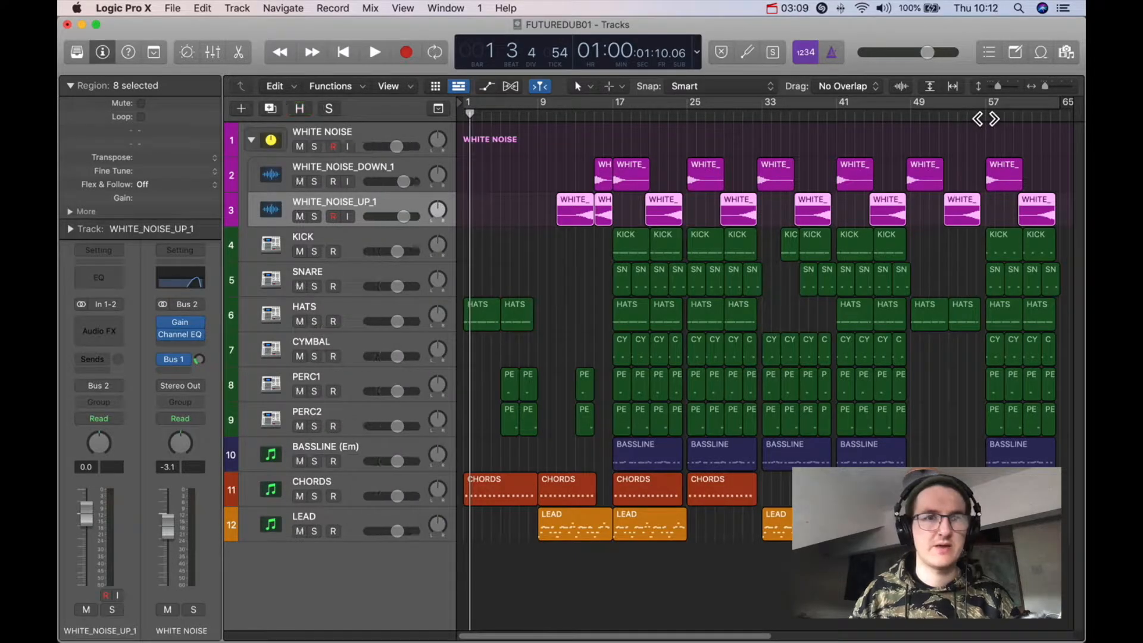
pyautogui.press('h')
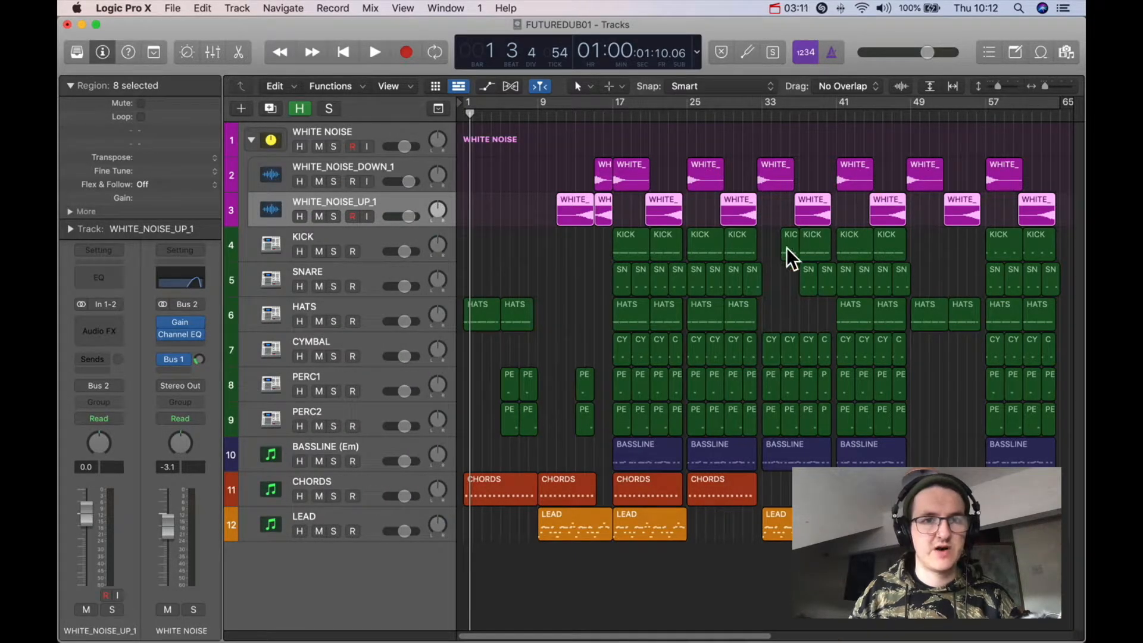
# Toggle the hide-tracks mode again, leaving it off so that the hide controls disappear from the track headers
pyautogui.press('h')
pyautogui.press('h')
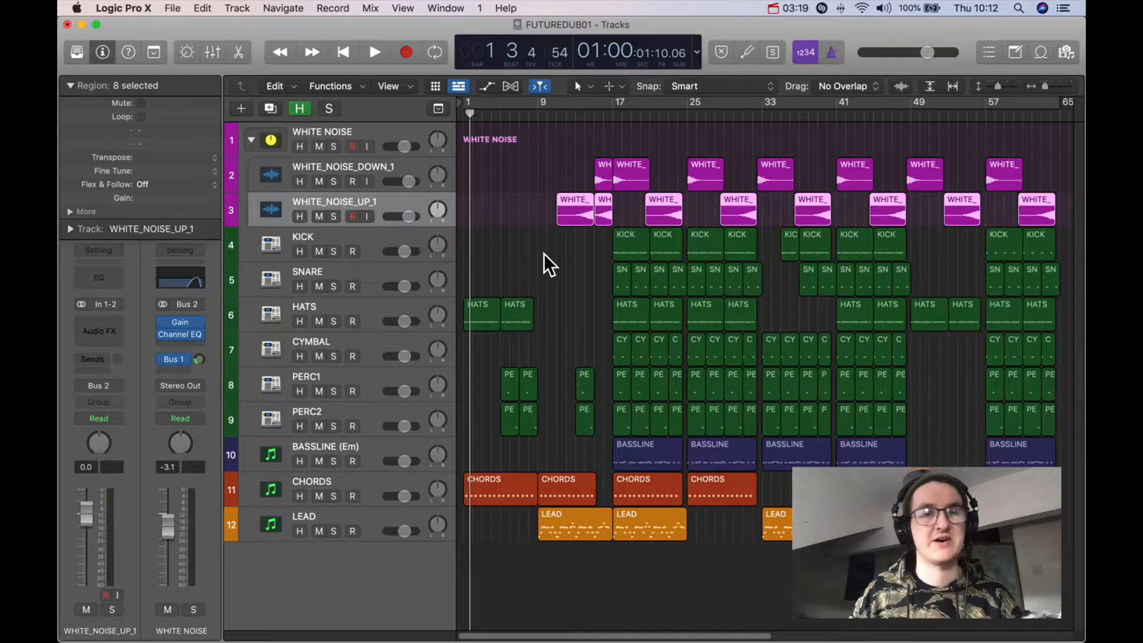
pyautogui.press('h')
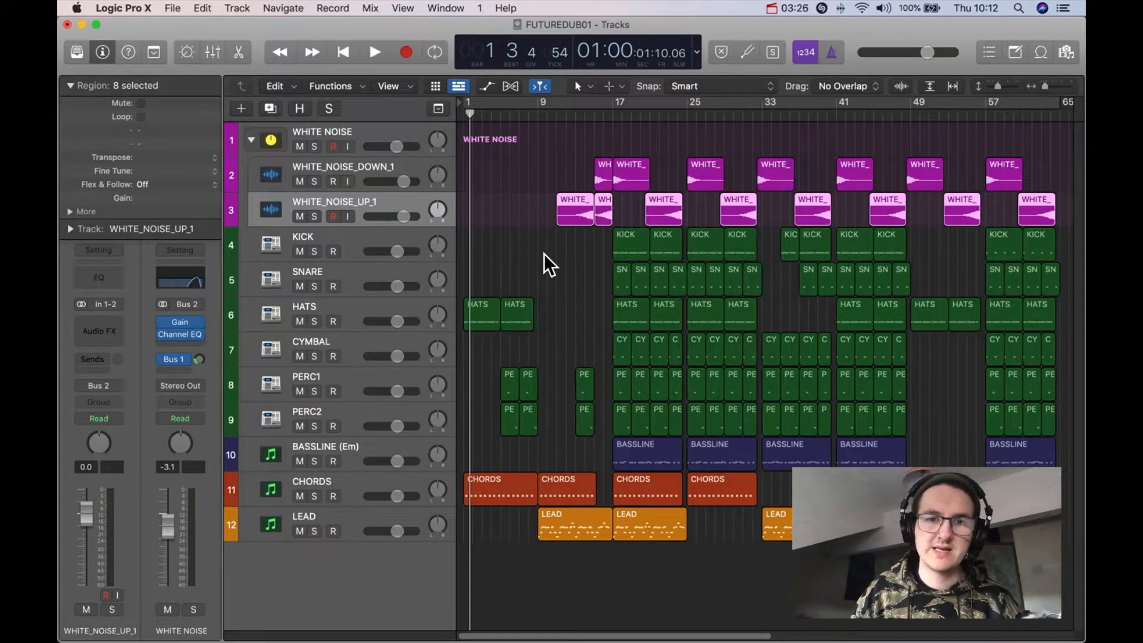
# Hide and show the inspector repeatedly, leaving it shown
pyautogui.press('i')
pyautogui.press('i')
pyautogui.press('i')
pyautogui.press('i')
pyautogui.press('i')
pyautogui.press('i')
pyautogui.press('i')
pyautogui.press('i')
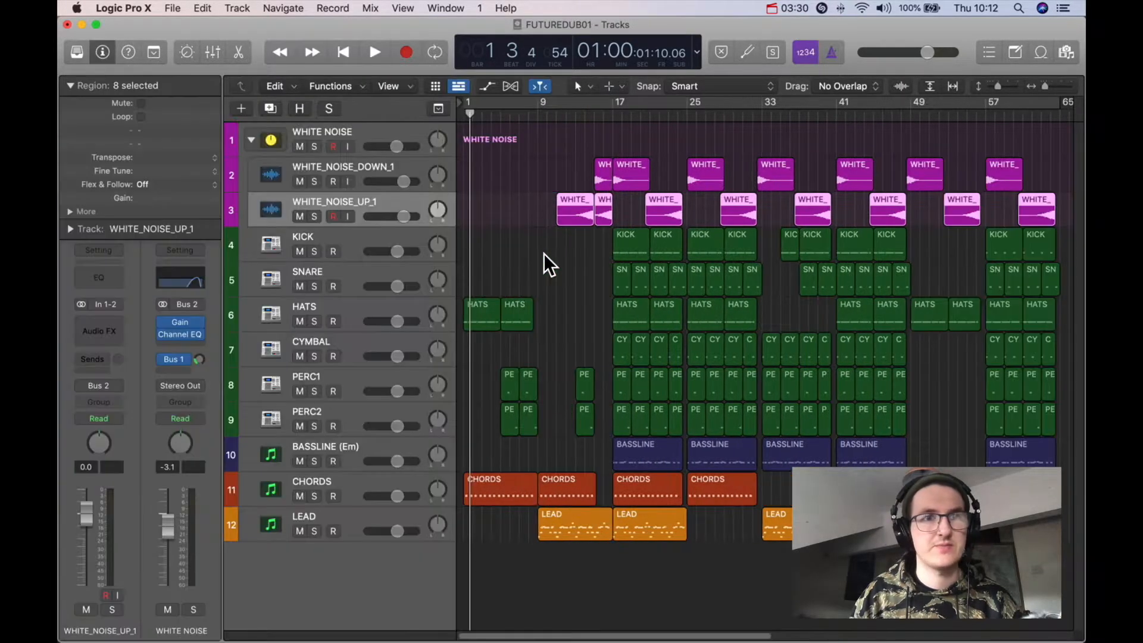
pyautogui.press('i')
pyautogui.press('i')
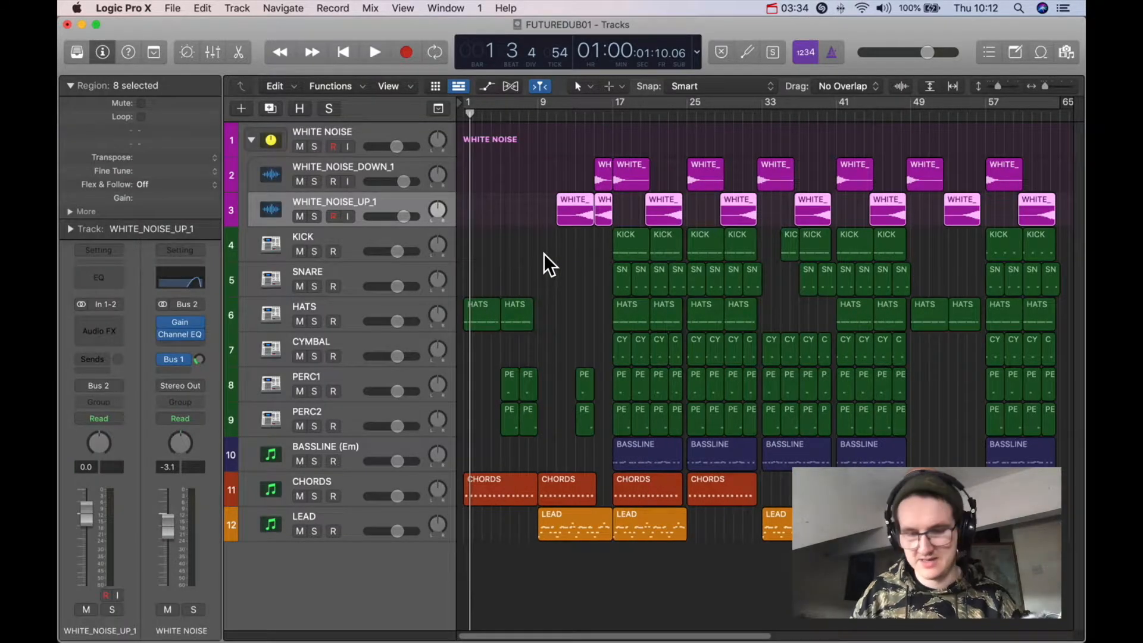
# Collapse the Region parameters in the inspector, and hide the inspector
pyautogui.click(71, 85)
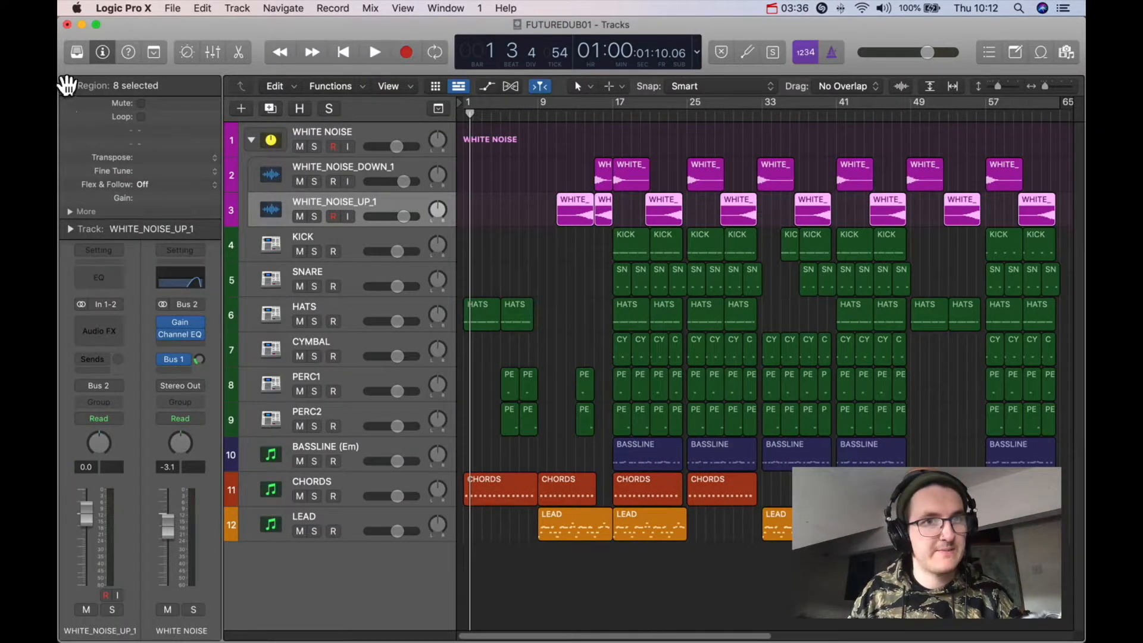
pyautogui.press('i')
pyautogui.press('i')
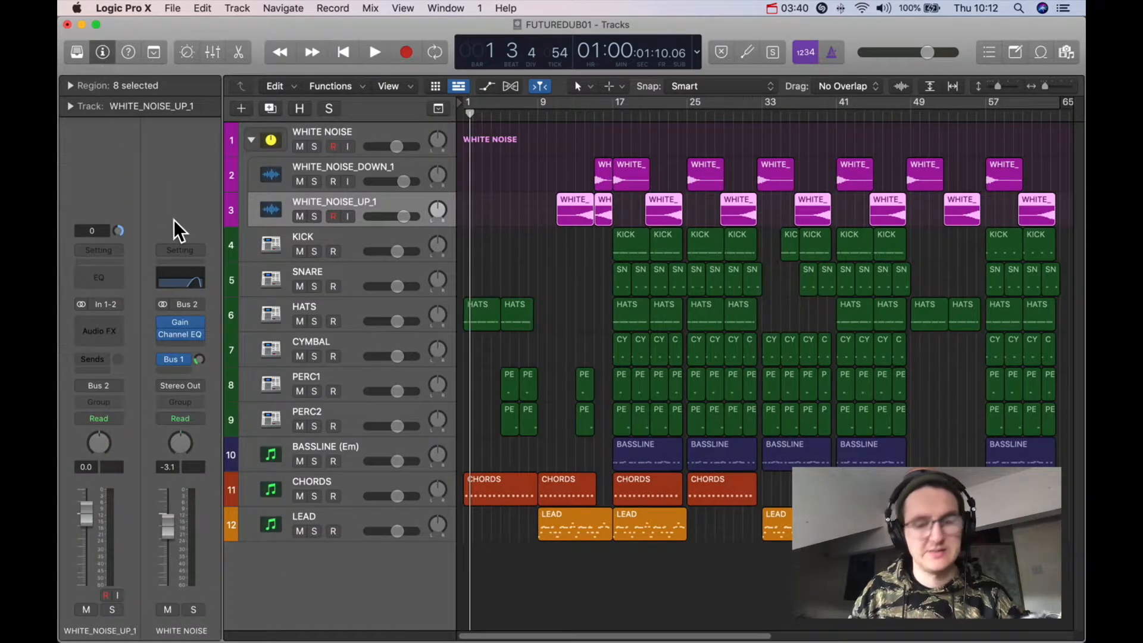
pyautogui.press('i')
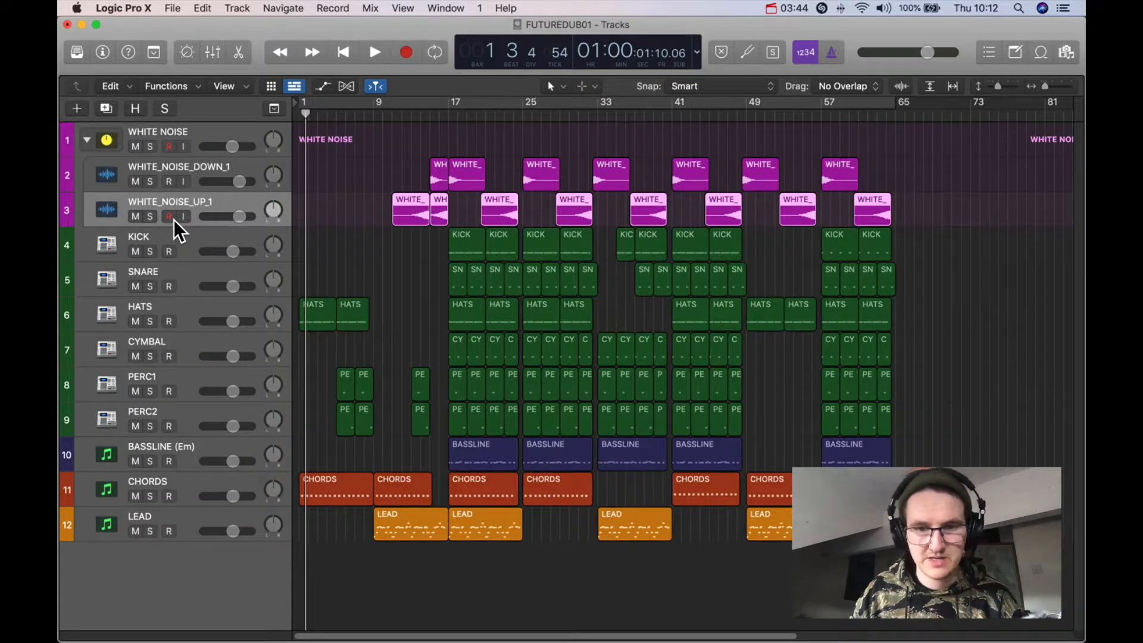
# Join the two adjacent WHITE_NOISE_UP_1 regions between bars 11 and 17 into a new audio file, and undo the join
pyautogui.press('super+j')
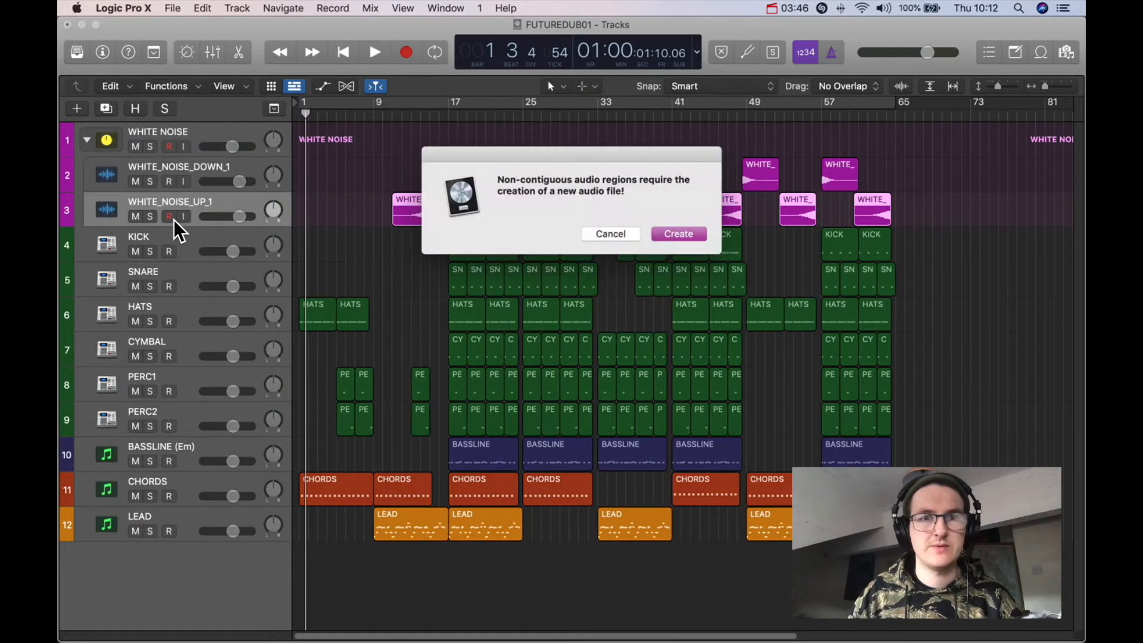
pyautogui.click(607, 234)
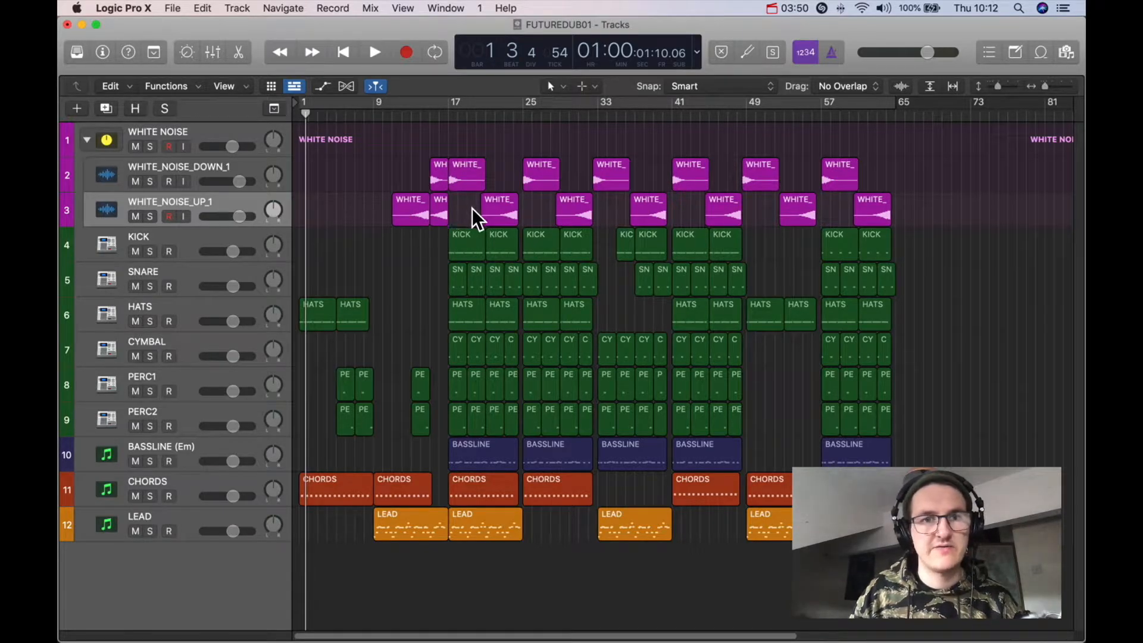
pyautogui.moveTo(475, 220); pyautogui.dragTo(336, 220)
pyautogui.scroll(5, 433, 216)
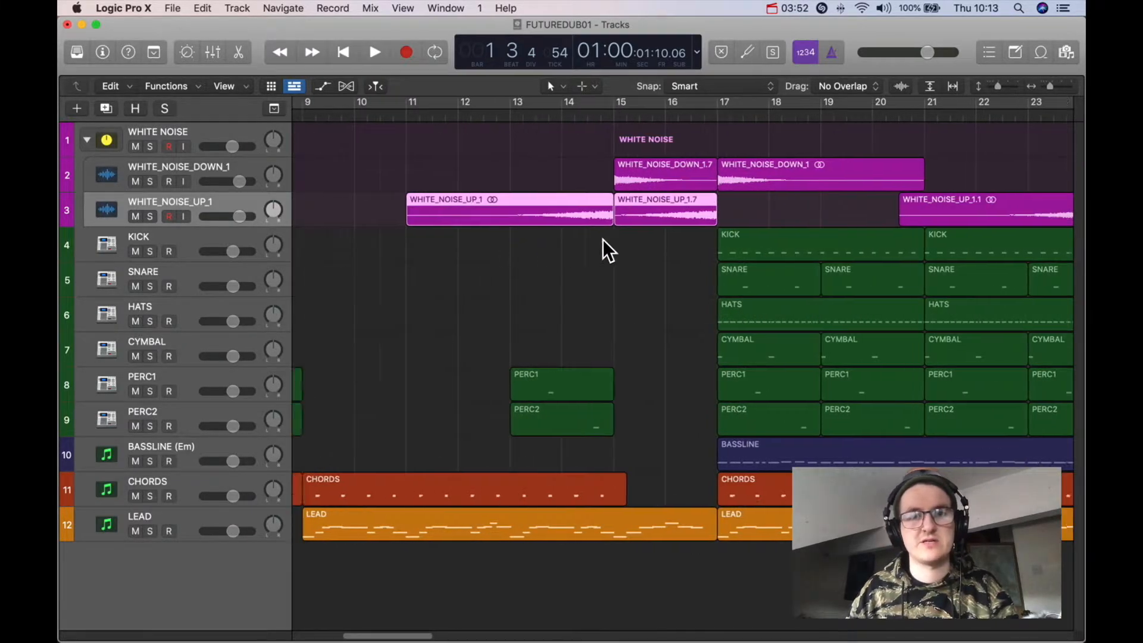
pyautogui.press('super+j')
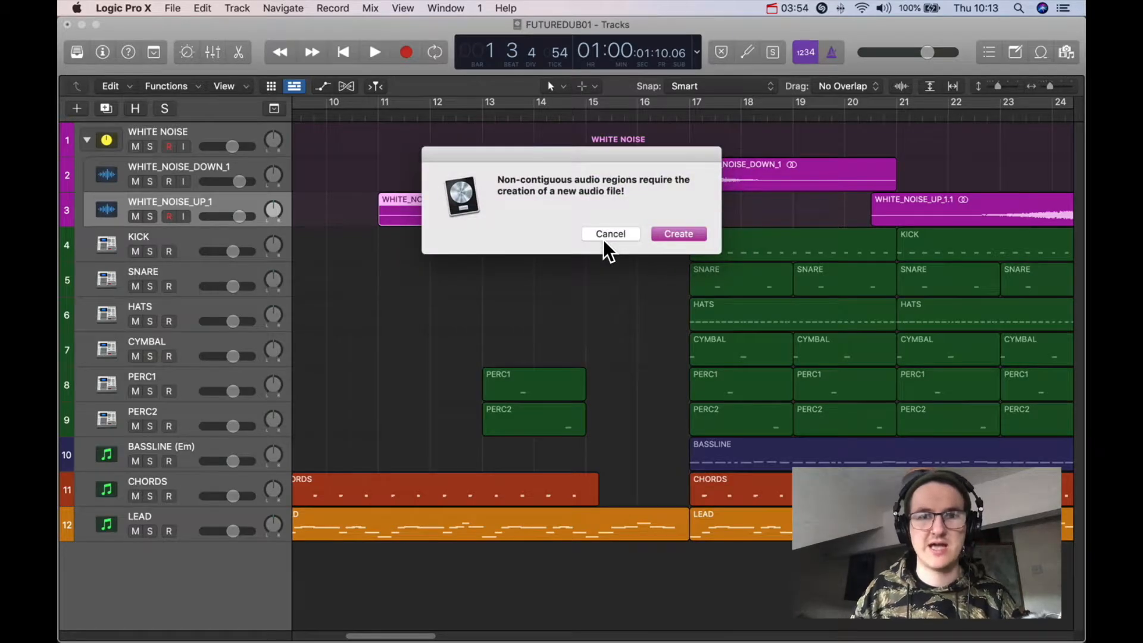
pyautogui.press('Return')
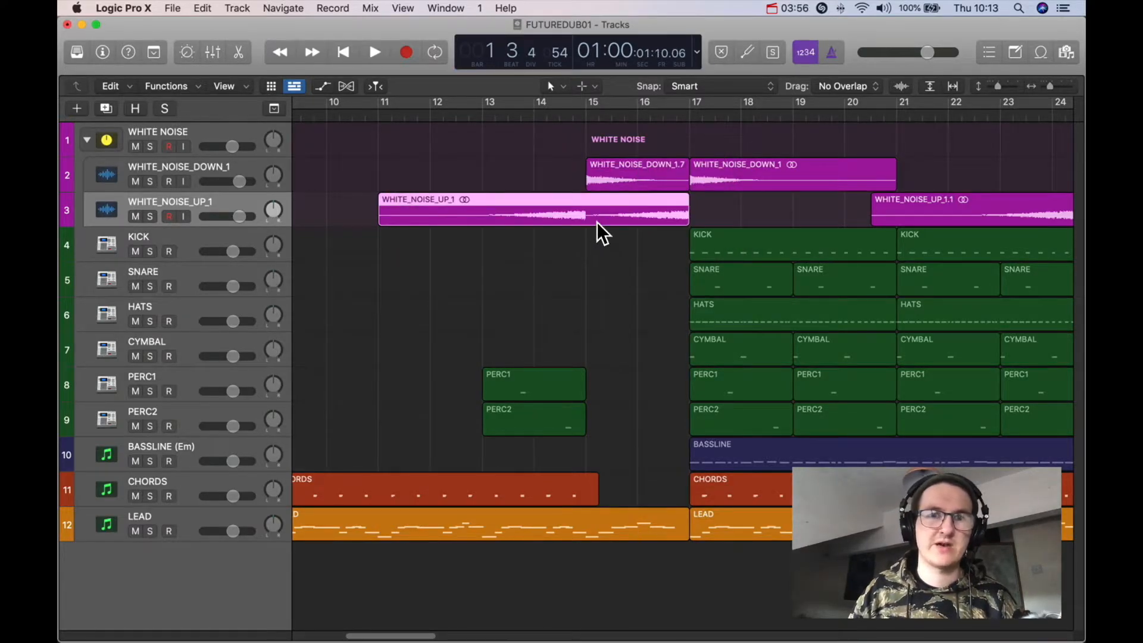
pyautogui.press('super+z')
pyautogui.scroll(-1, 597, 223)
pyautogui.scroll(-3, 597, 223)
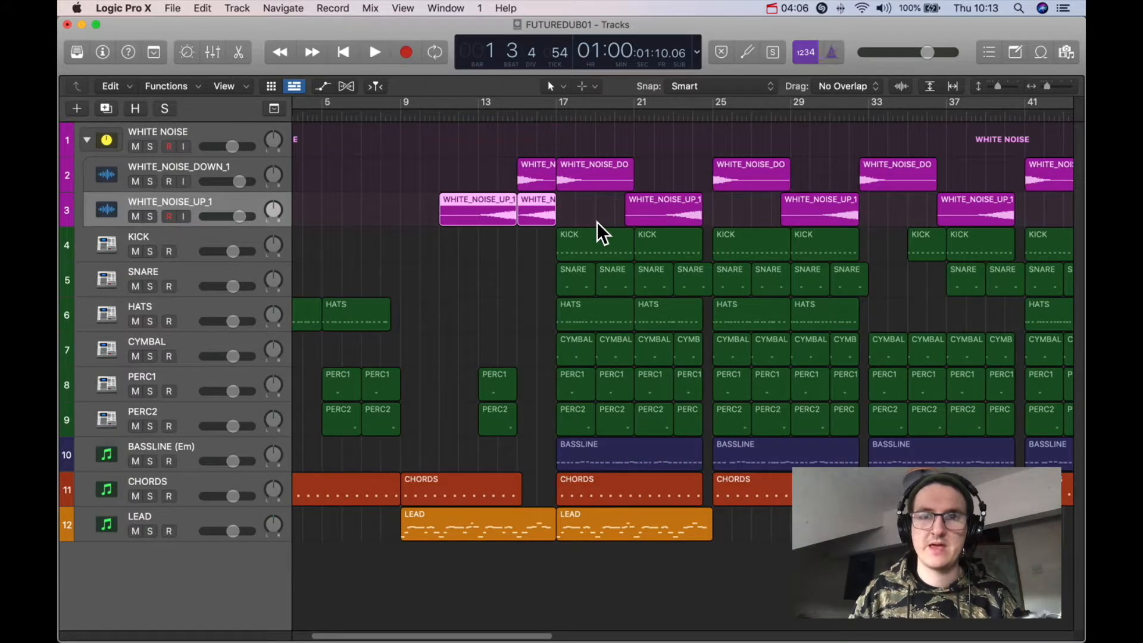
# Toggle the metronome click off and on repeatedly, leaving it on
pyautogui.press('k')
pyautogui.press('k')
pyautogui.press('k')
pyautogui.click(831, 48)
pyautogui.press('k')
pyautogui.press('k')
pyautogui.press('k')
pyautogui.press('k')
pyautogui.press('k')
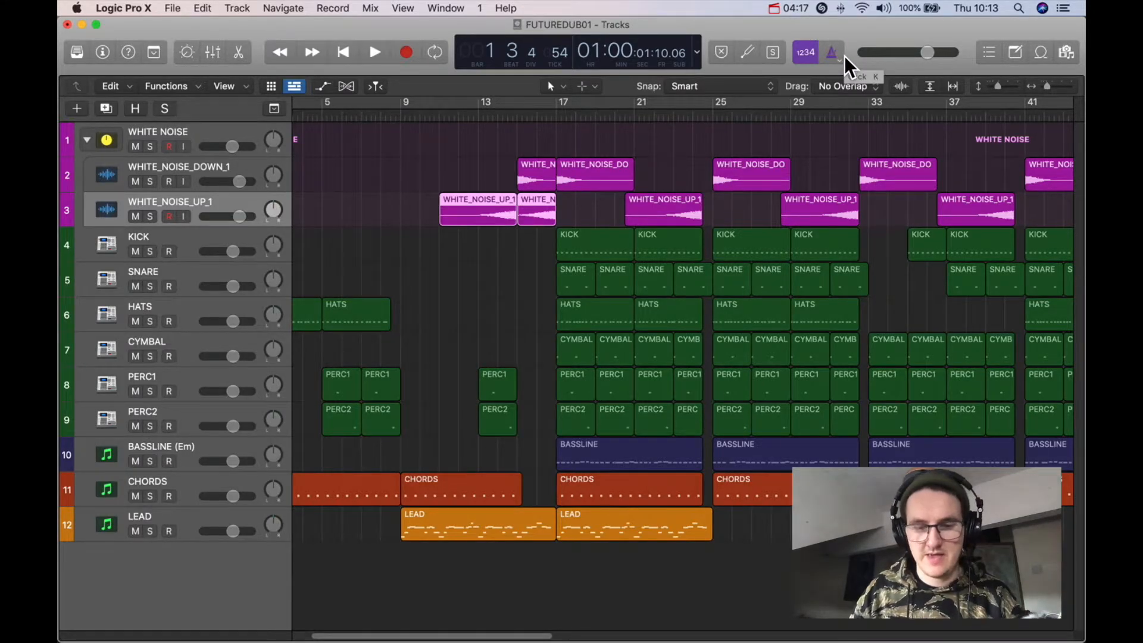
# Toggle looping on and off for the last region on the WHITE_NOISE_UP_1 track, leaving it unlooped
pyautogui.press('l')
pyautogui.press('l')
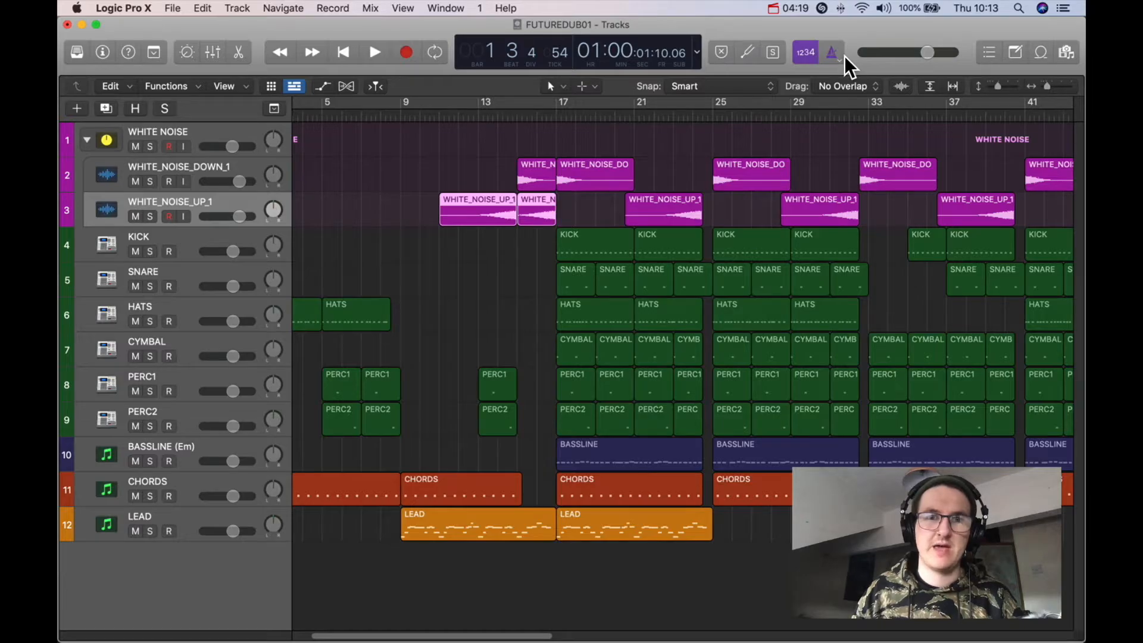
pyautogui.hscroll(10, 930, 193)
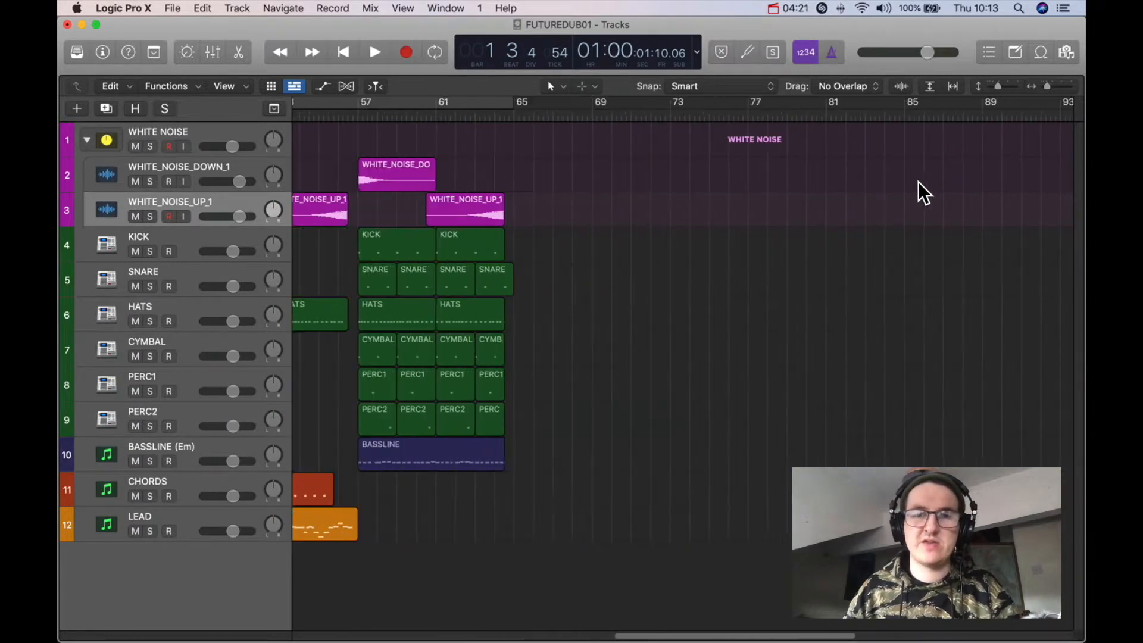
pyautogui.click(509, 220)
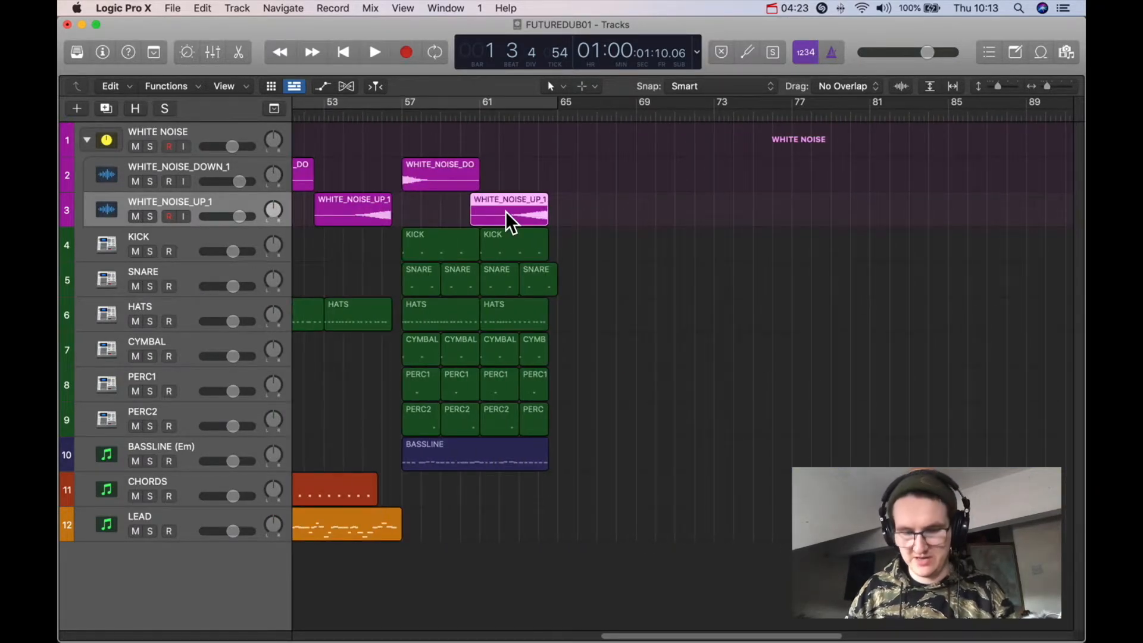
pyautogui.press('l')
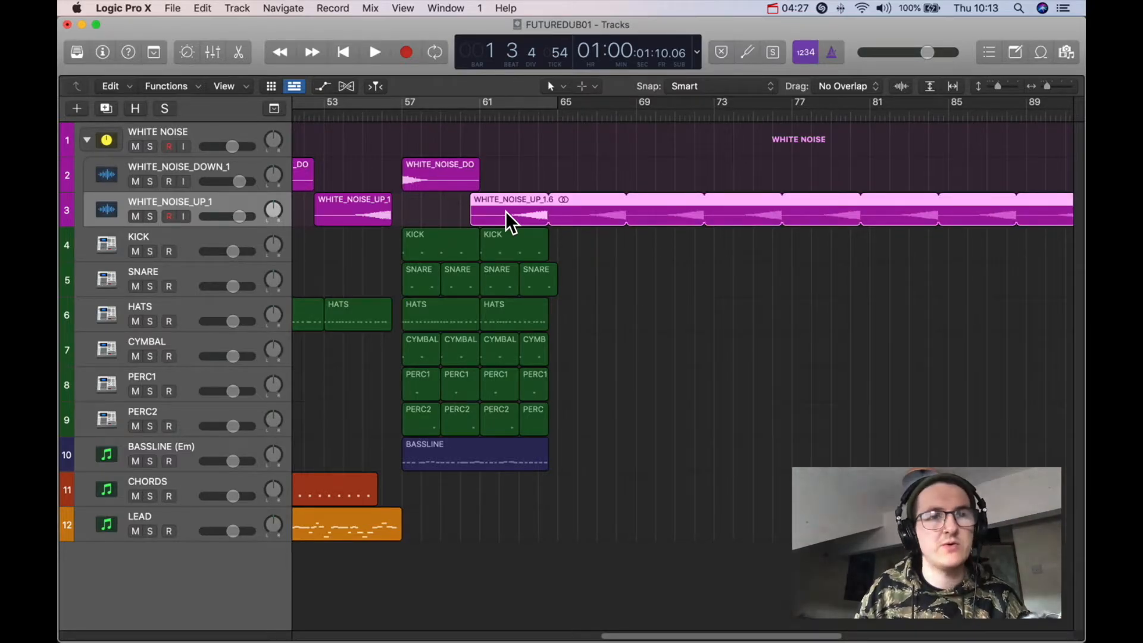
pyautogui.press('l')
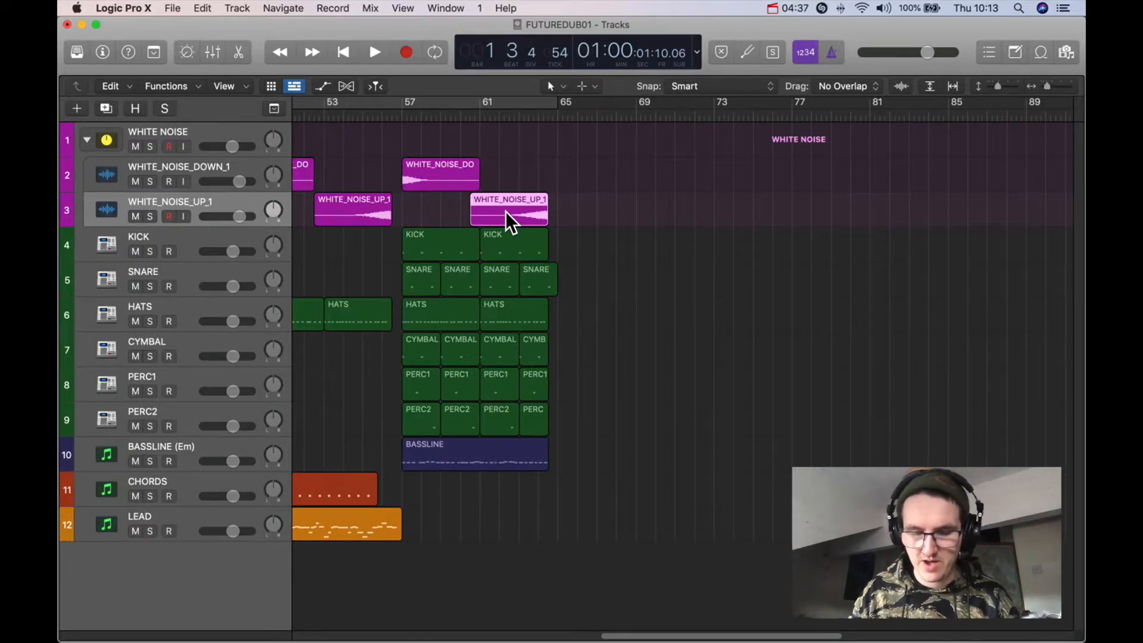
pyautogui.press('l')
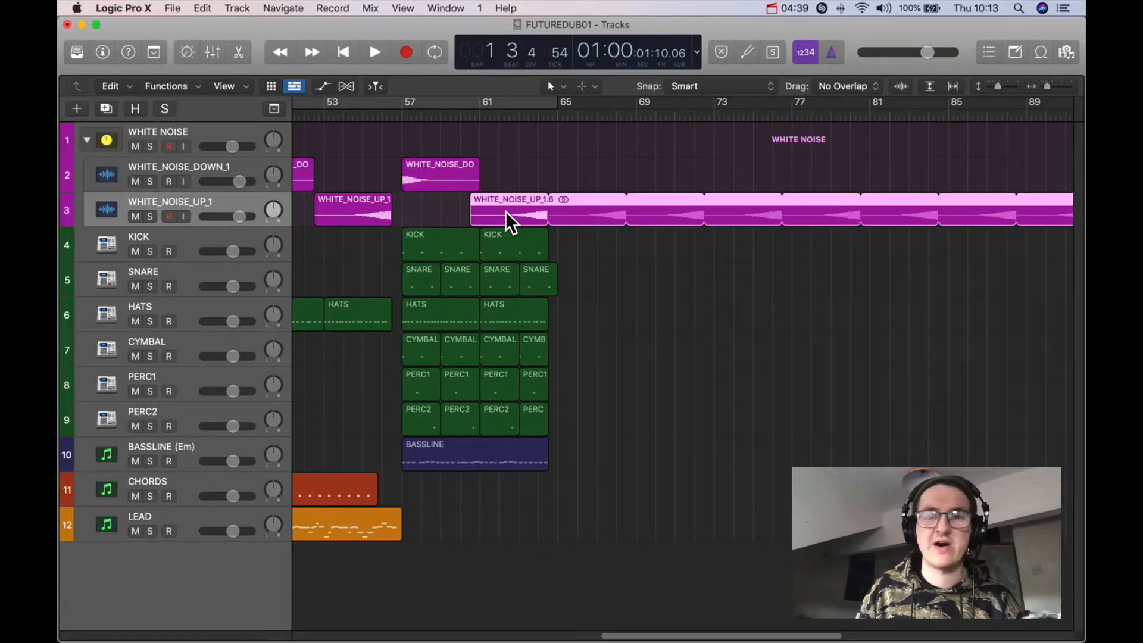
pyautogui.press('l')
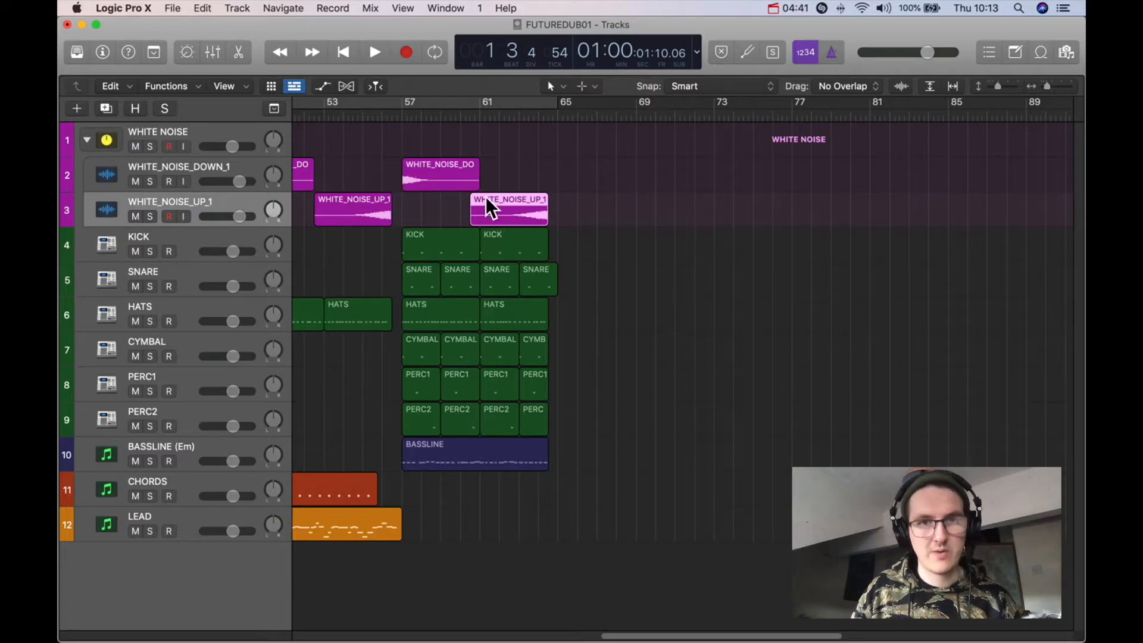
# Place a copy of the last WHITE_NOISE_UP_1 region at about bar 66, and undo the copy
pyautogui.moveTo(490, 217); pyautogui.dragTo(598, 225)
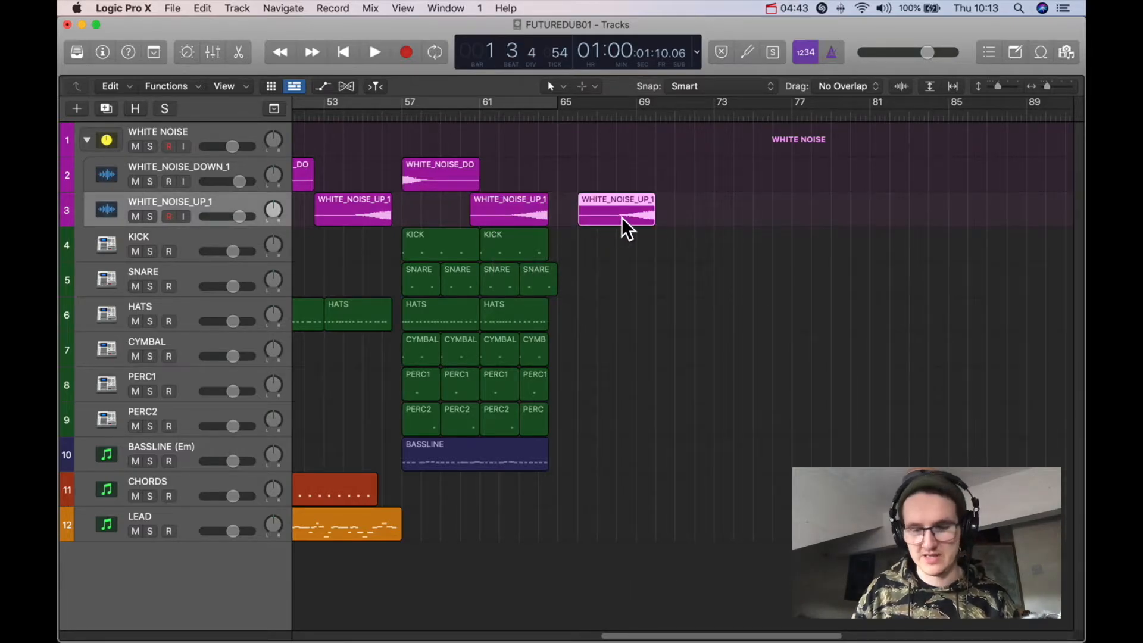
pyautogui.press('super+z')
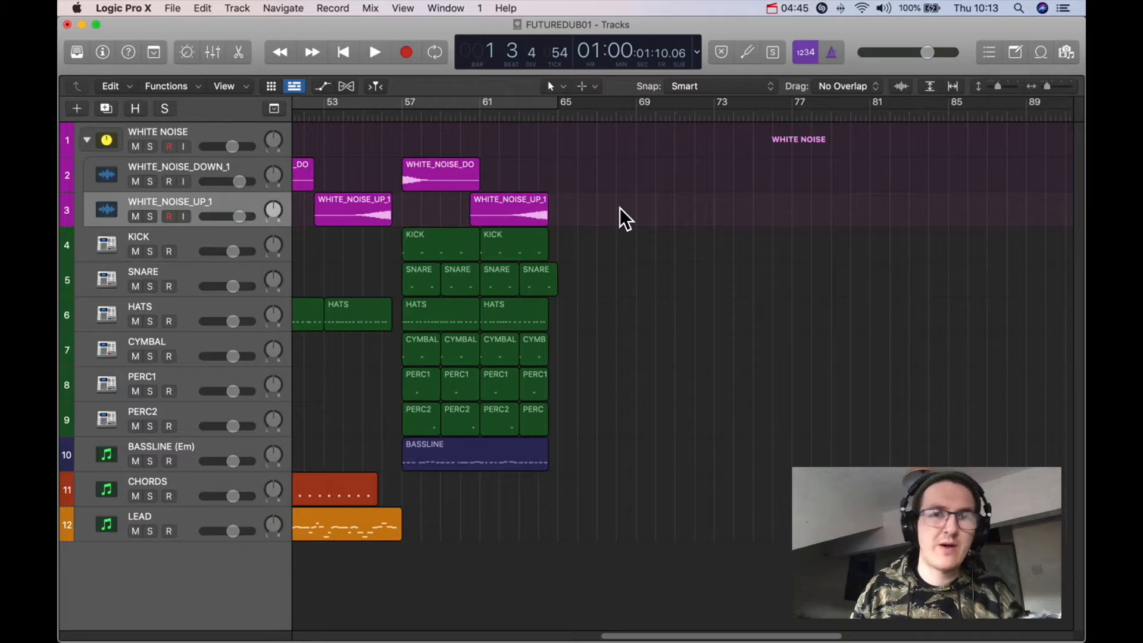
pyautogui.hscroll(-5, 620, 220)
pyautogui.hscroll(-5, 634, 219)
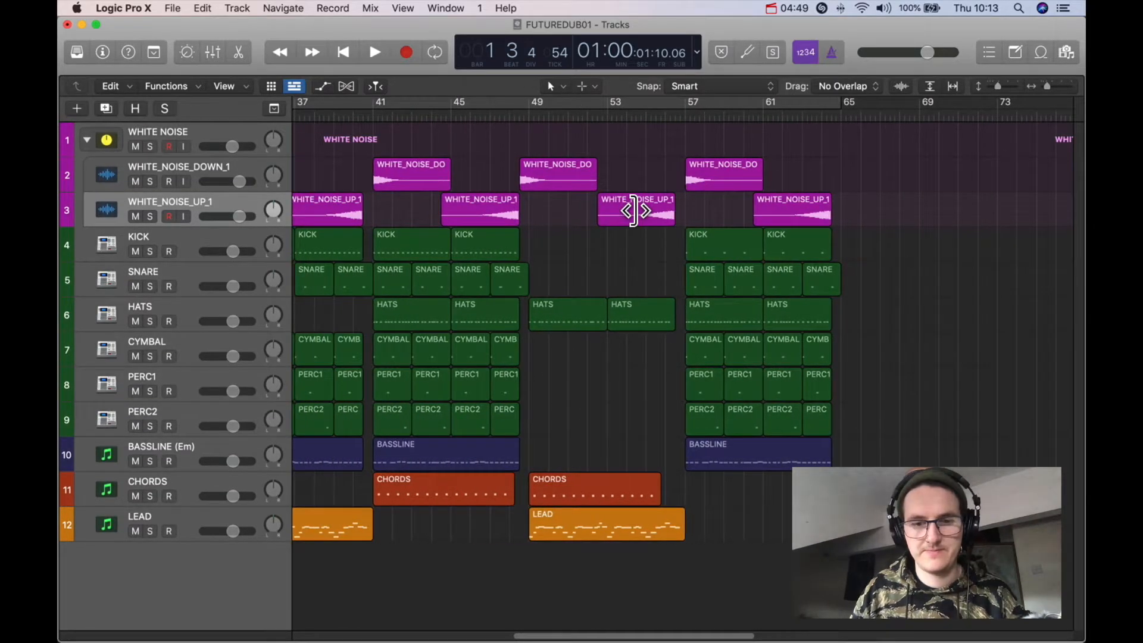
# Mute and unmute the WHITE_NOISE_UP_1 track repeatedly, leaving it unmuted
pyautogui.hotkey('ctrl', 'm')
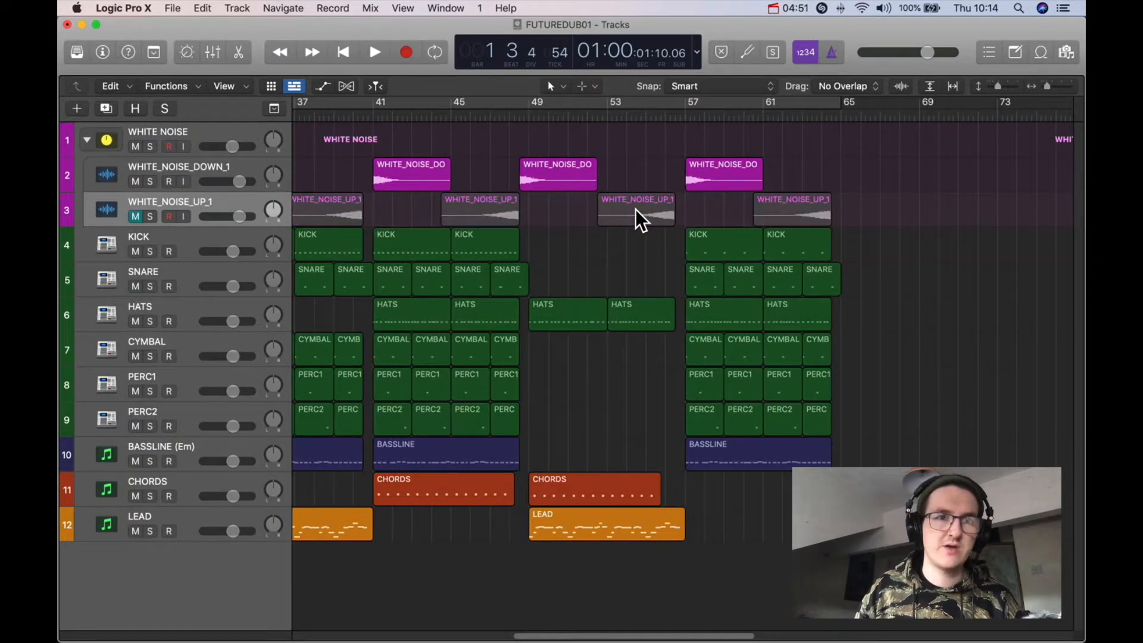
pyautogui.hotkey('ctrl', 'm')
pyautogui.hotkey('ctrl', 'm')
pyautogui.hotkey('ctrl', 'm')
pyautogui.hotkey('ctrl', 'm')
pyautogui.hotkey('ctrl', 'm')
pyautogui.hotkey('ctrl', 'm')
pyautogui.hotkey('ctrl', 'm')
# View the project in the Score editor, and close the editor pane
pyautogui.press('n')
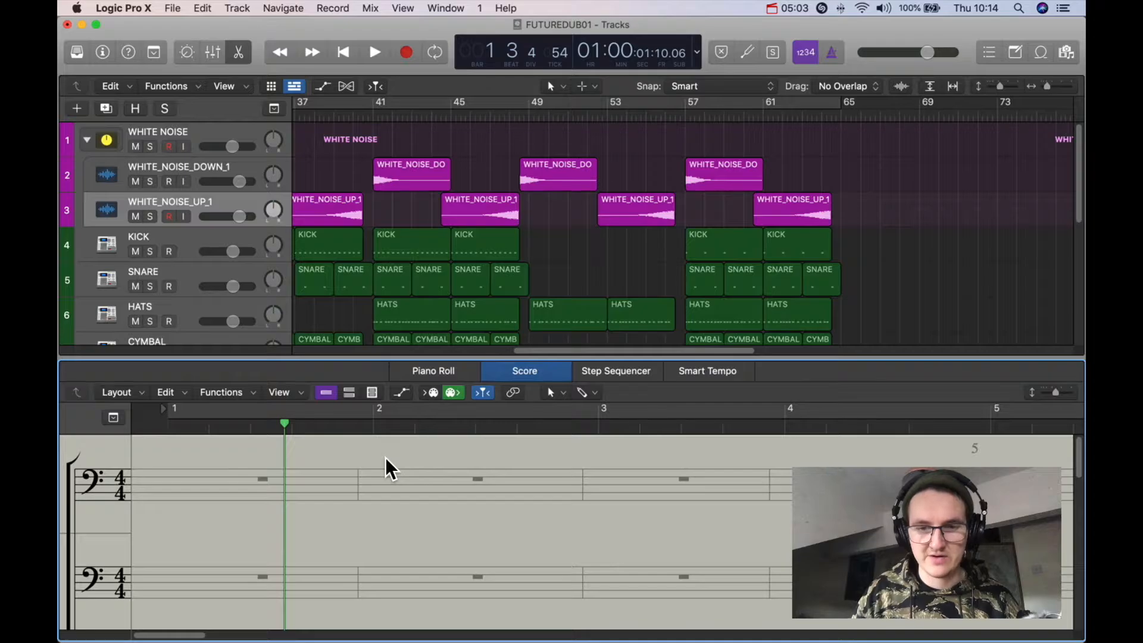
pyautogui.press('e')
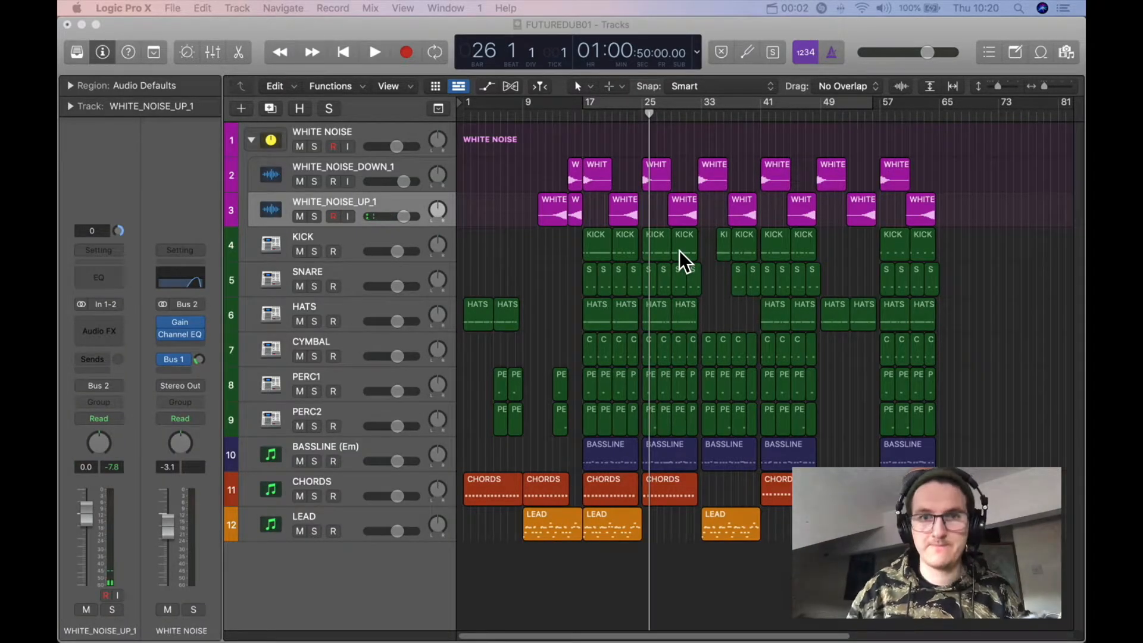
# Examine the Apple Loops list and its genre and descriptor filters in the Loop Browser, and close the browser
pyautogui.click(568, 230)
pyautogui.press('o')
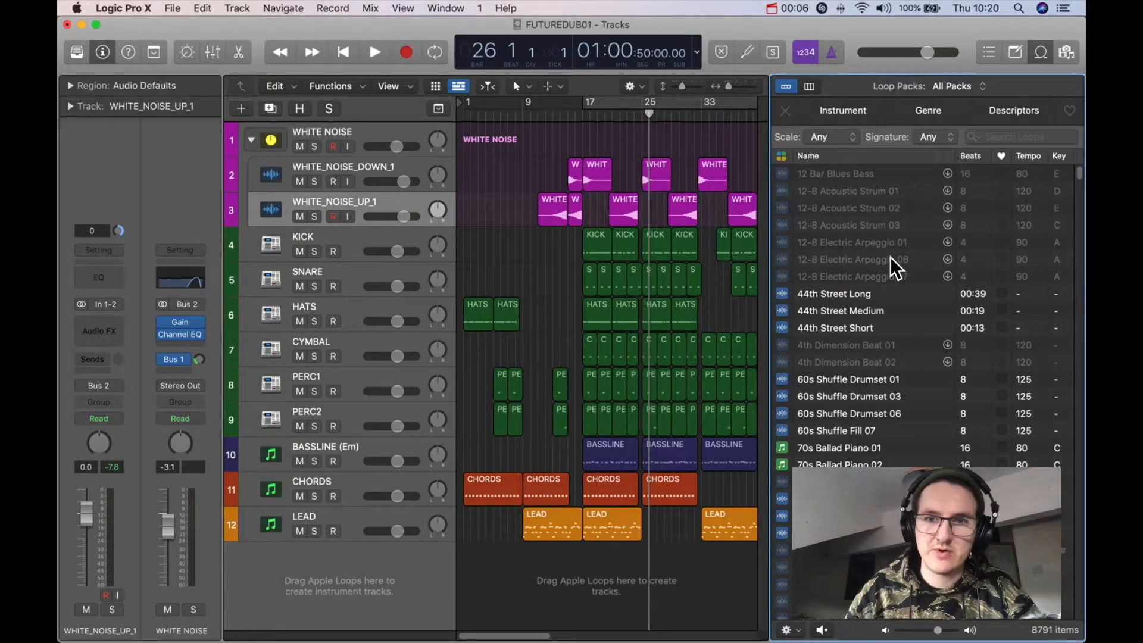
pyautogui.scroll(-10, 884, 463)
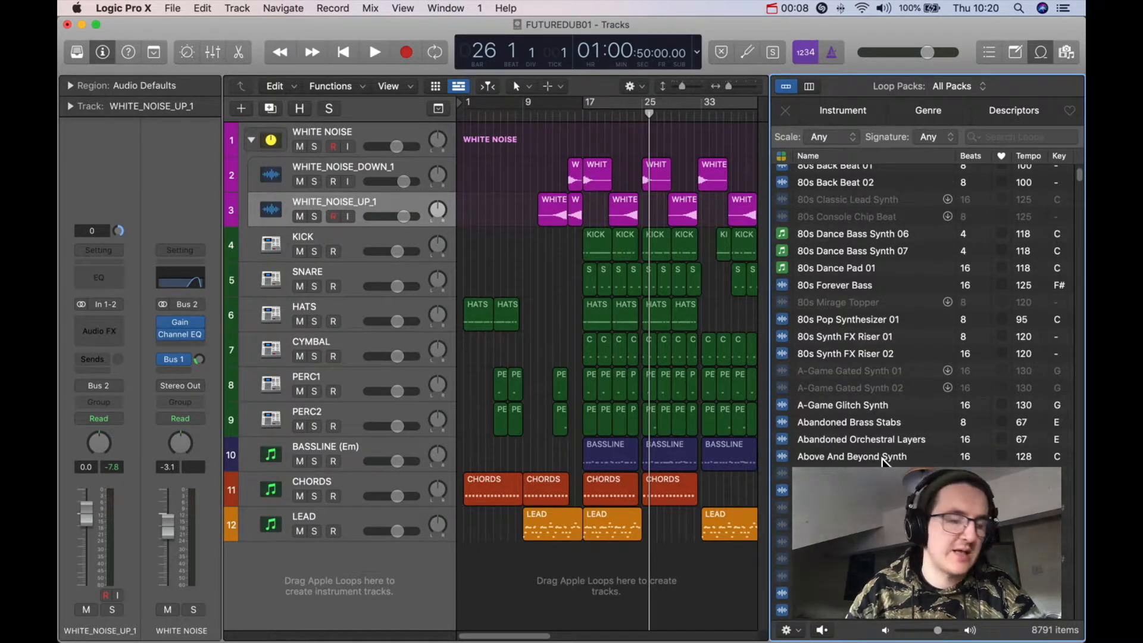
pyautogui.scroll(6, 883, 463)
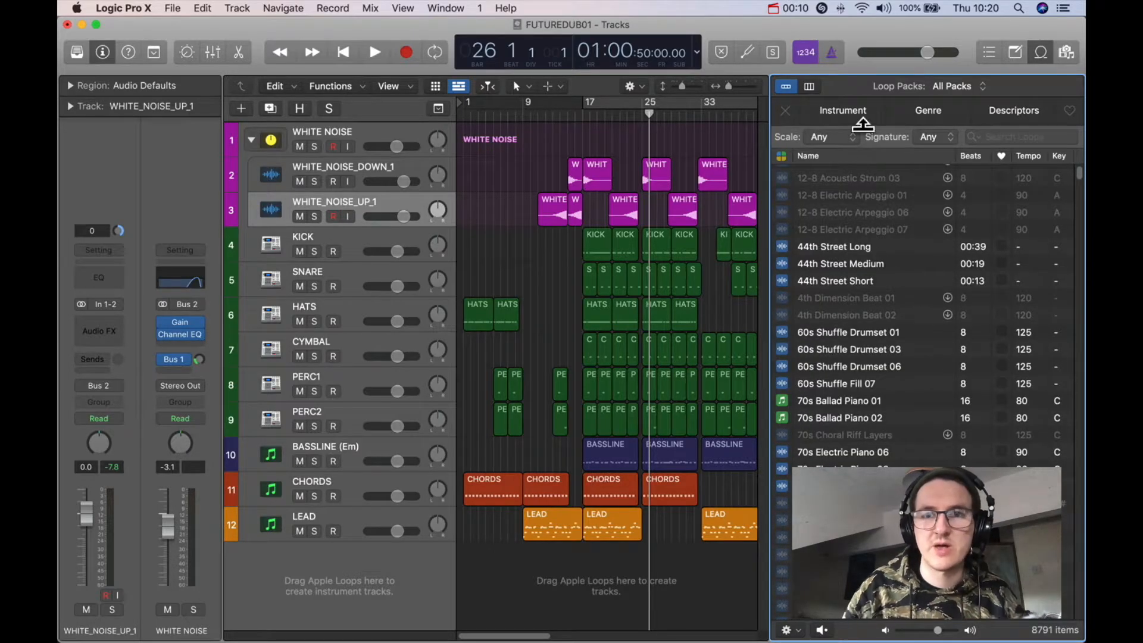
pyautogui.click(926, 113)
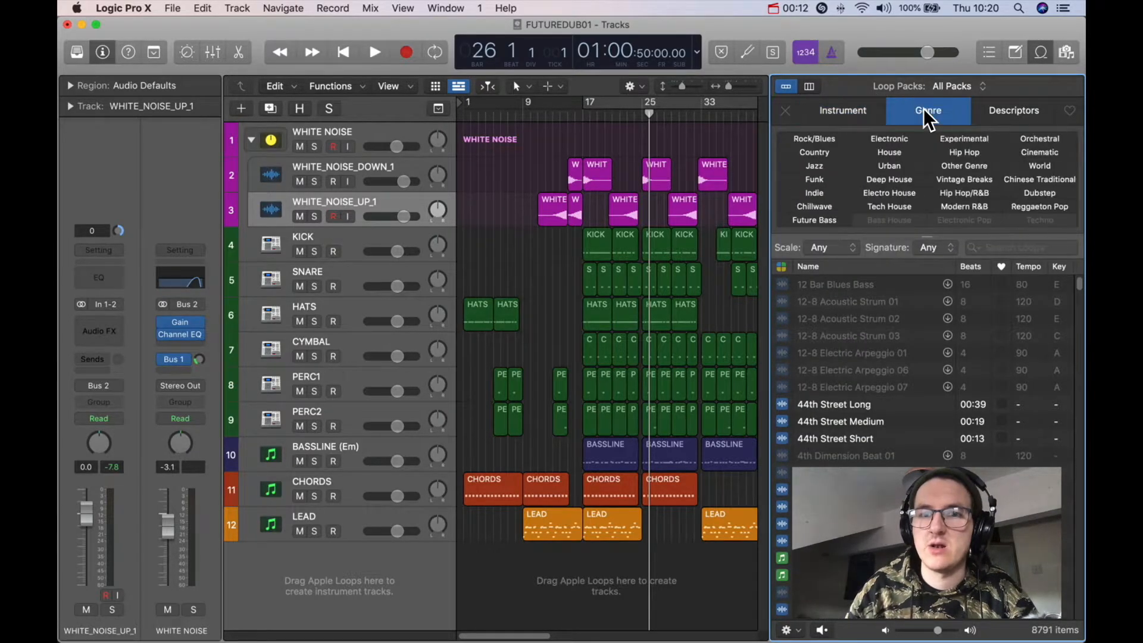
pyautogui.click(1014, 113)
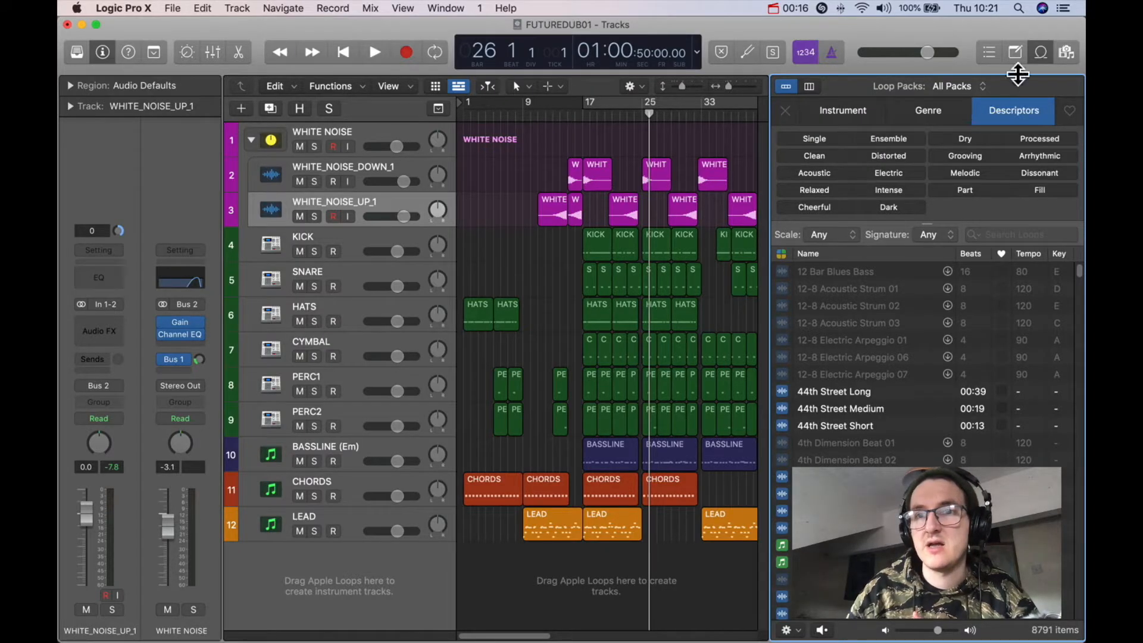
pyautogui.click(1037, 57)
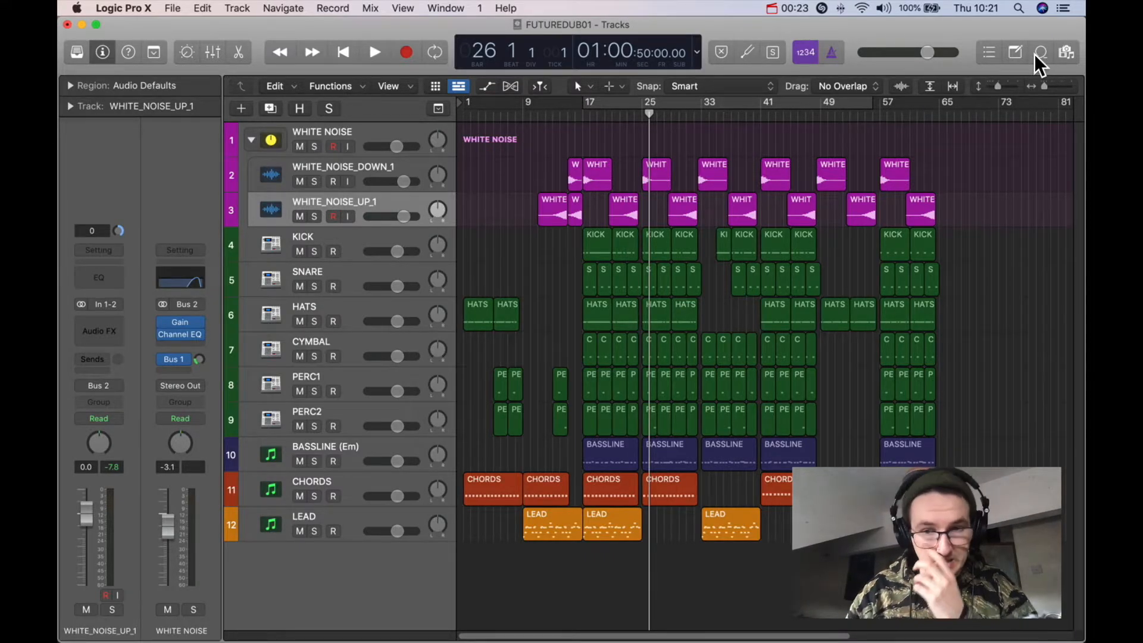
# View the Piano Roll editor, and close the editor pane
pyautogui.press('p')
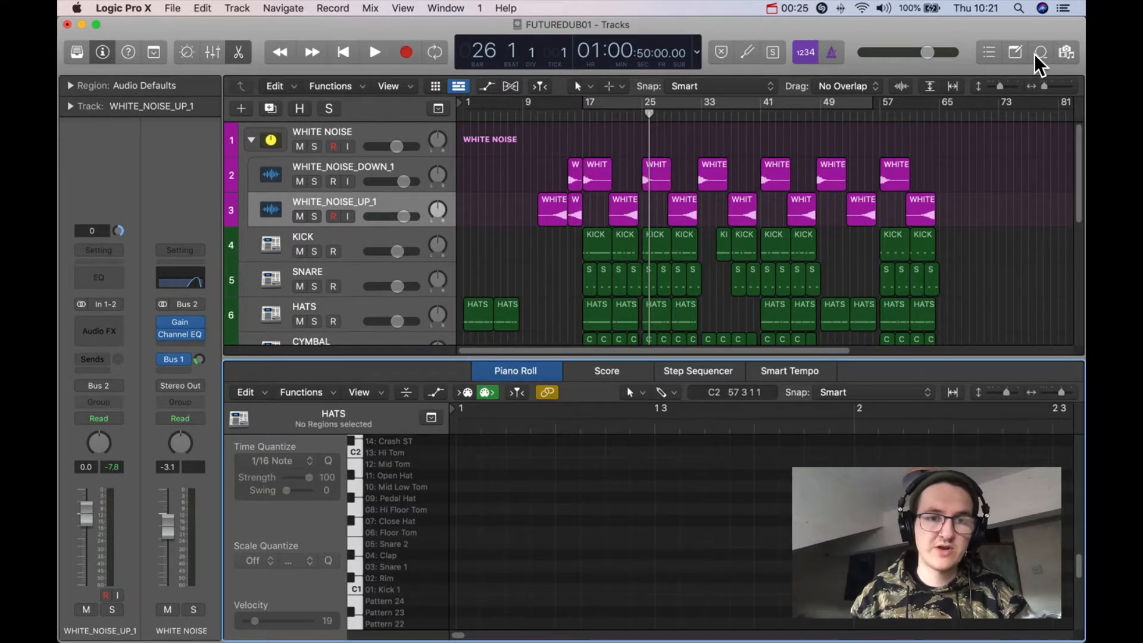
pyautogui.press('e')
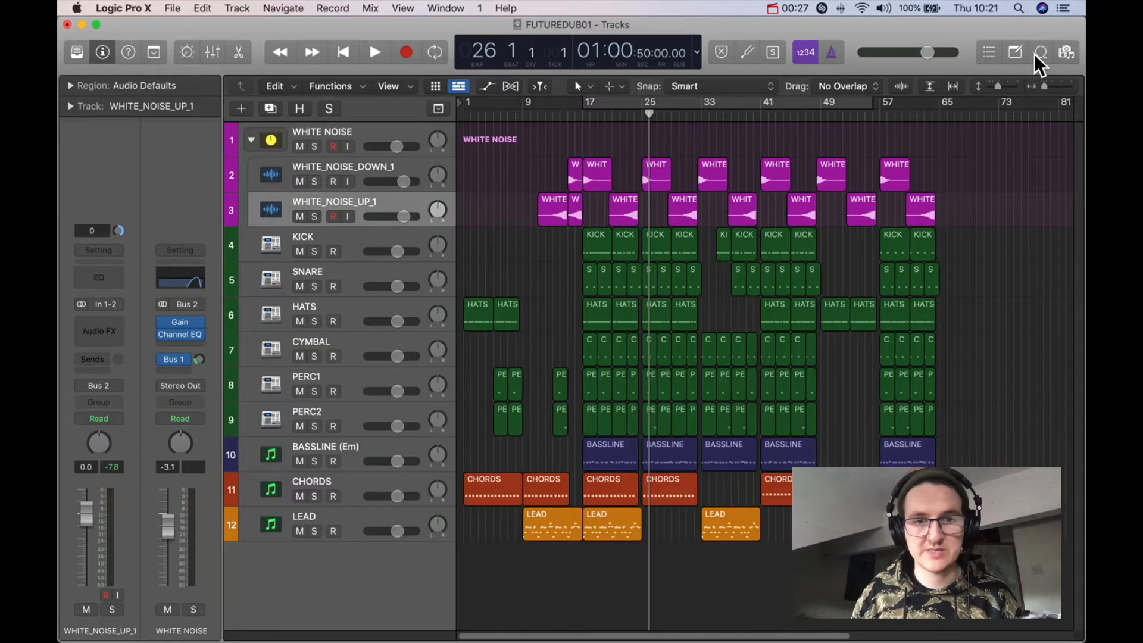
# View the WHITE_NOISE_UP_1 track in the audio file editor and the HATS track in the Piano Roll, and close the editor pane
pyautogui.press('e')
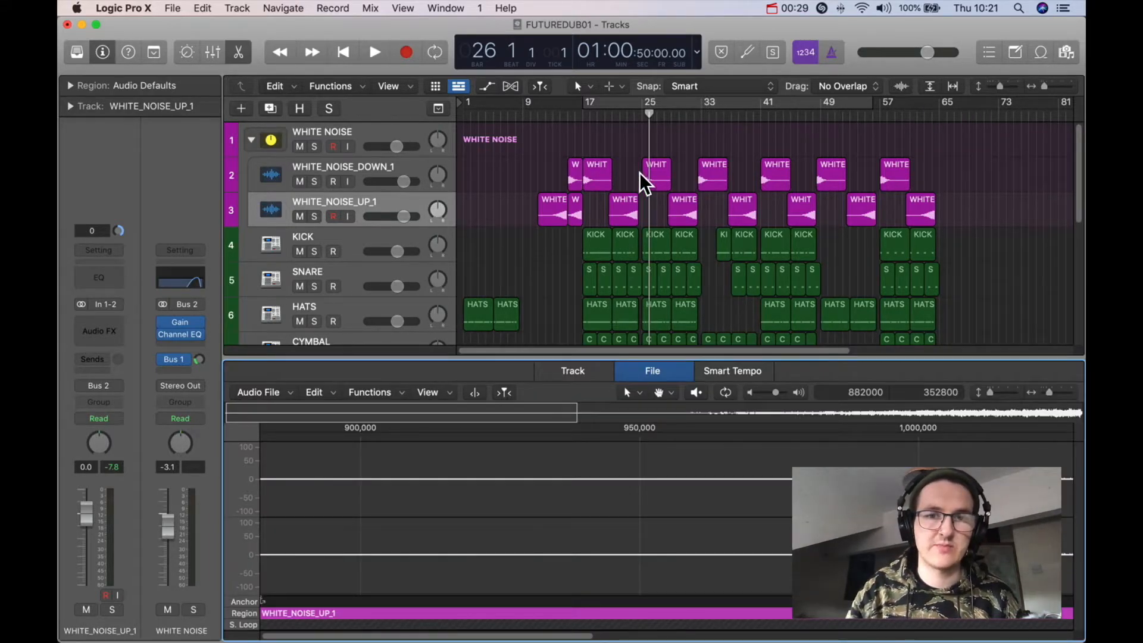
pyautogui.scroll(-1, 417, 280)
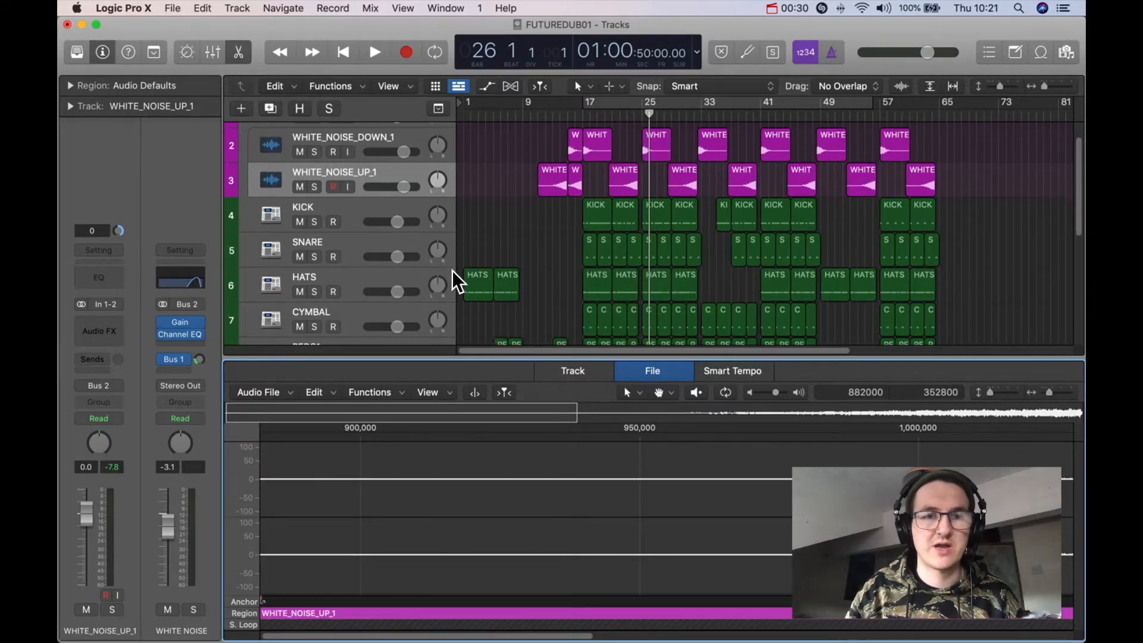
pyautogui.click(353, 276)
pyautogui.press('e')
pyautogui.press('e')
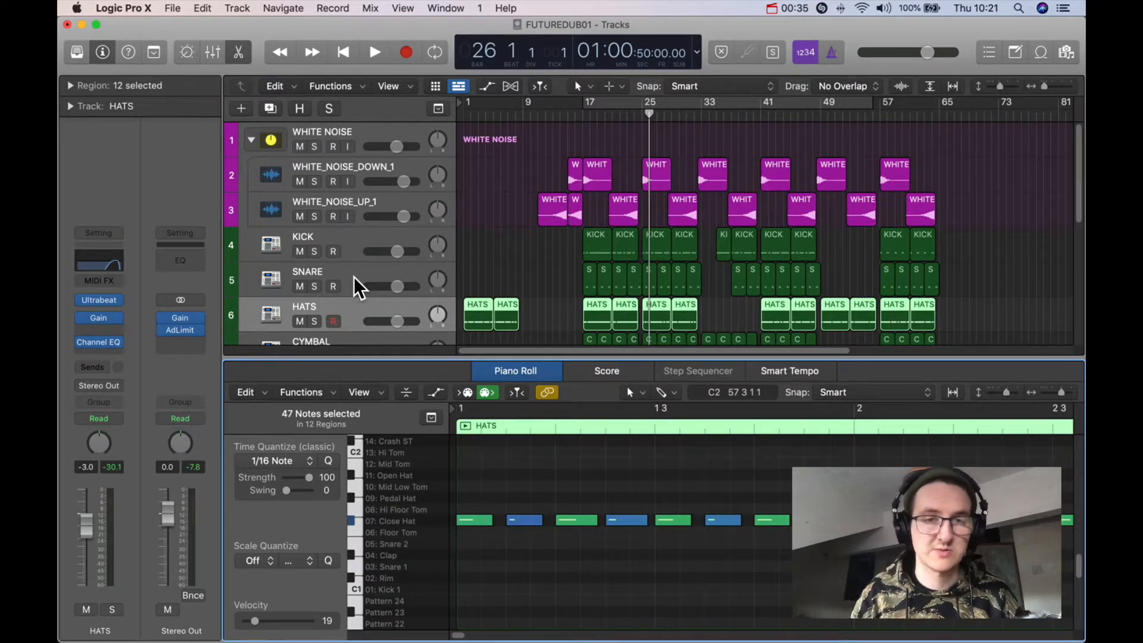
pyautogui.press('e')
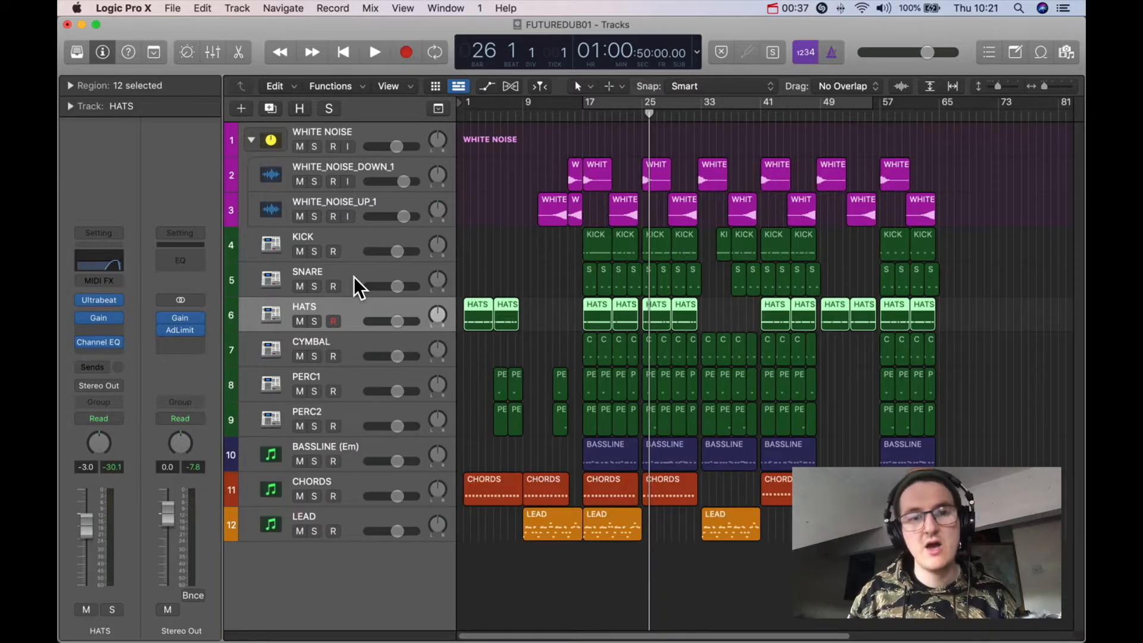
pyautogui.press('e')
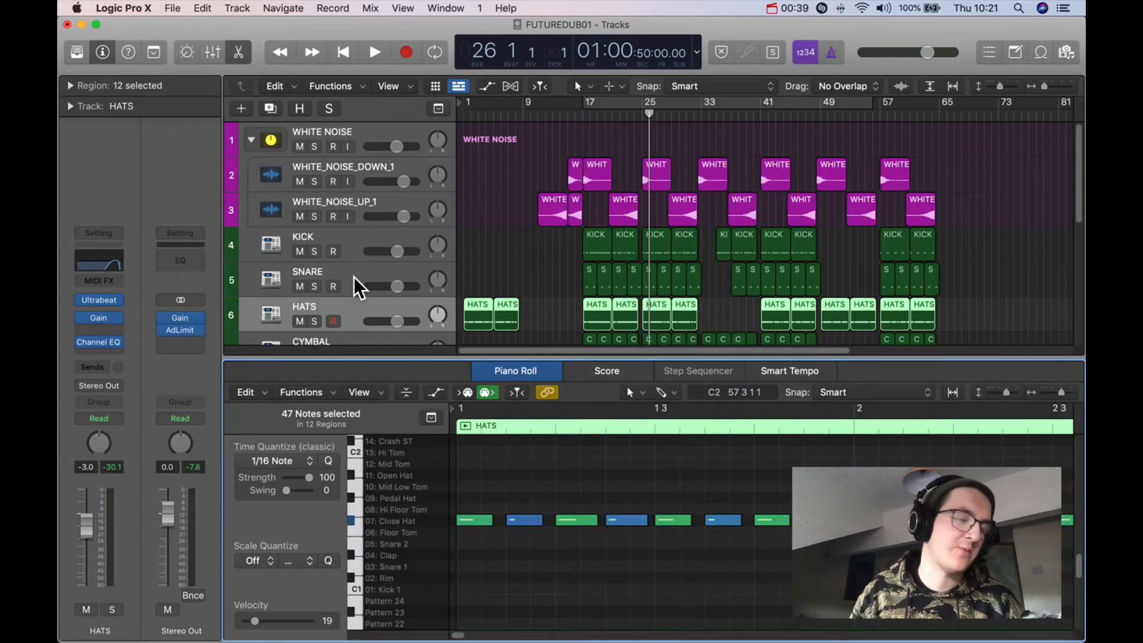
pyautogui.press('e')
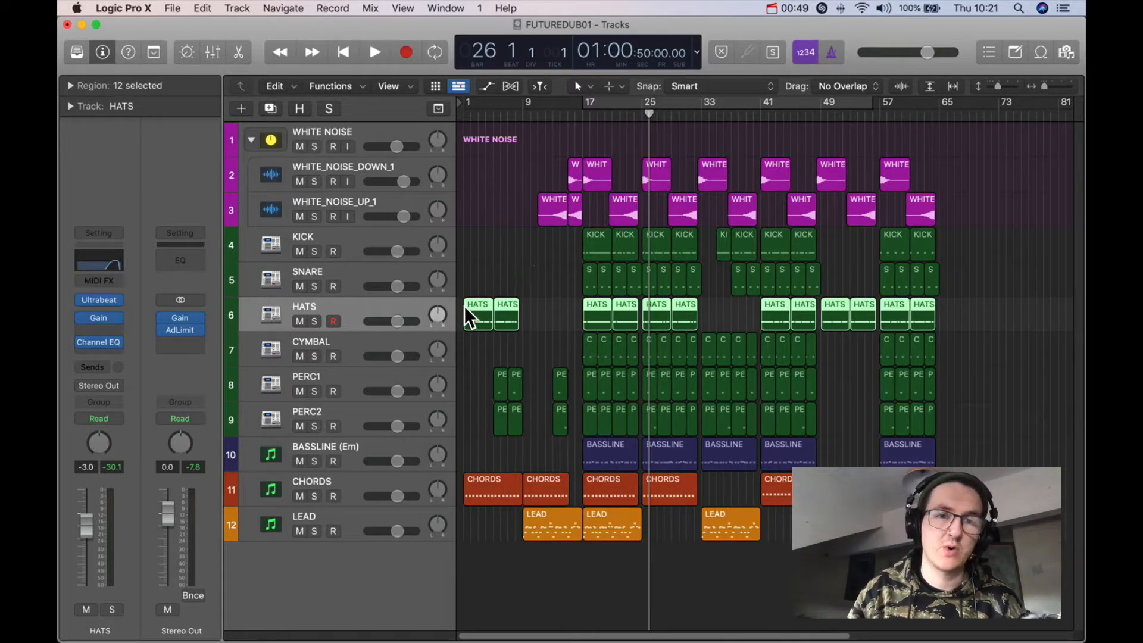
# Try shifting the first Close Hat note slightly later in the HATS region, undo the move, and close the Piano Roll
pyautogui.doubleClick(466, 310)
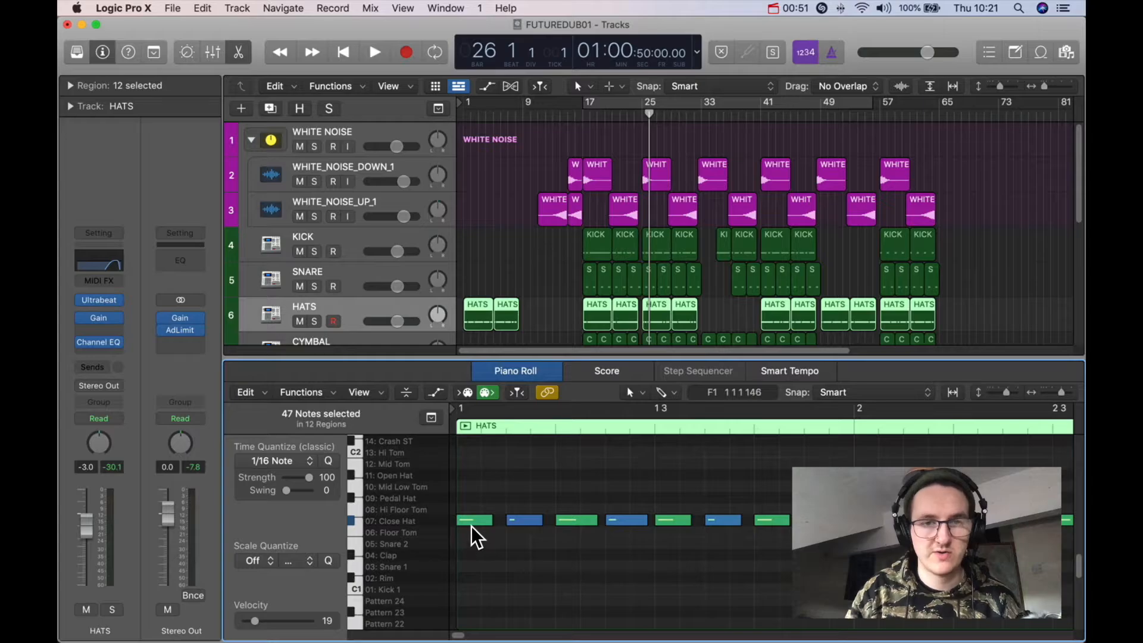
pyautogui.moveTo(472, 521); pyautogui.dragTo(485, 523)
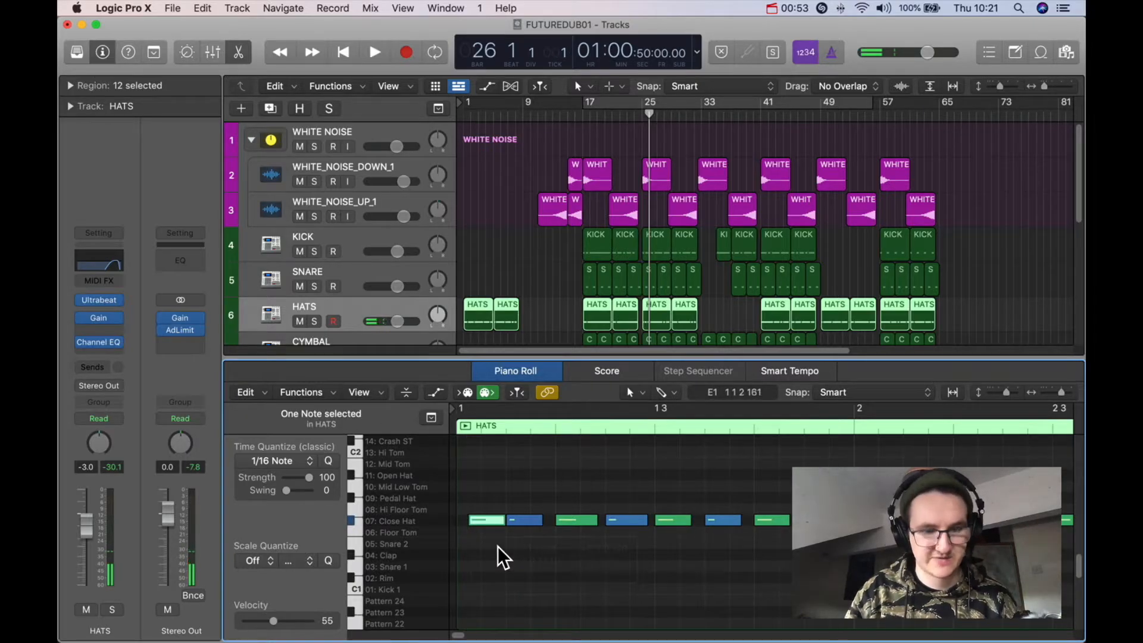
pyautogui.press('super+z')
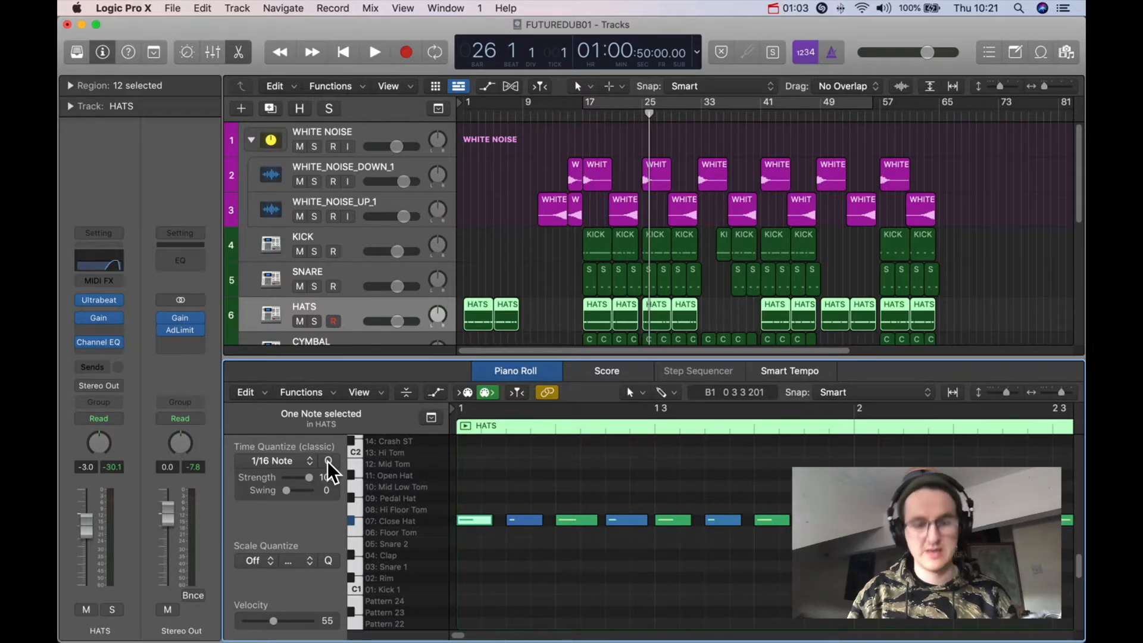
pyautogui.press('x')
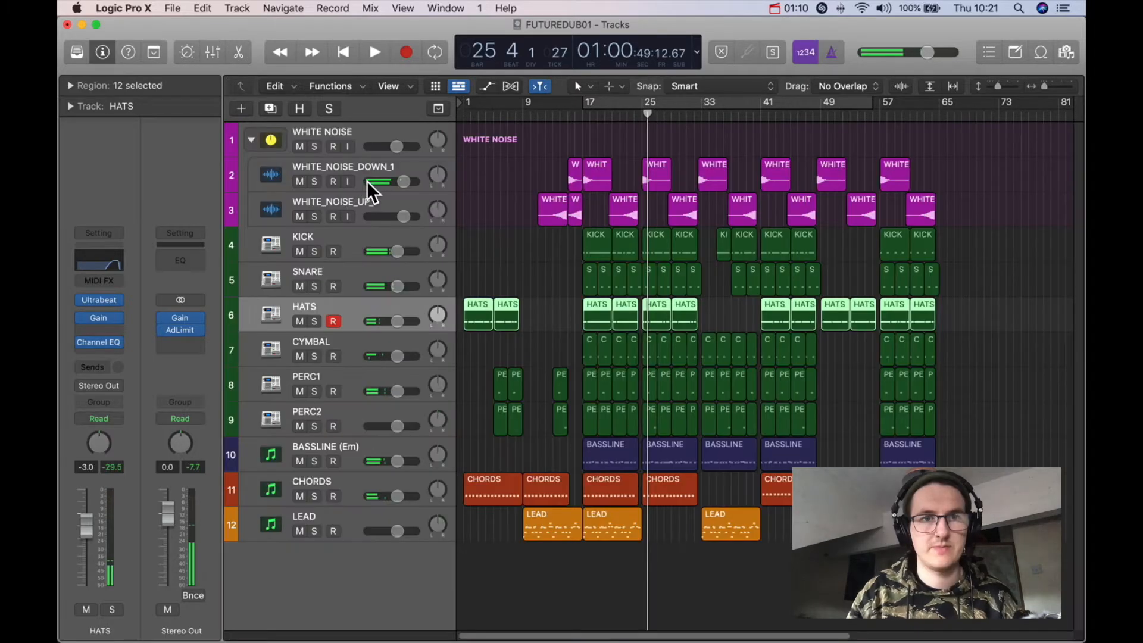
# Start recording on the WHITE_NOISE_UP_1 track from the beginning of the project, and stop during the count-in
pyautogui.click(378, 201)
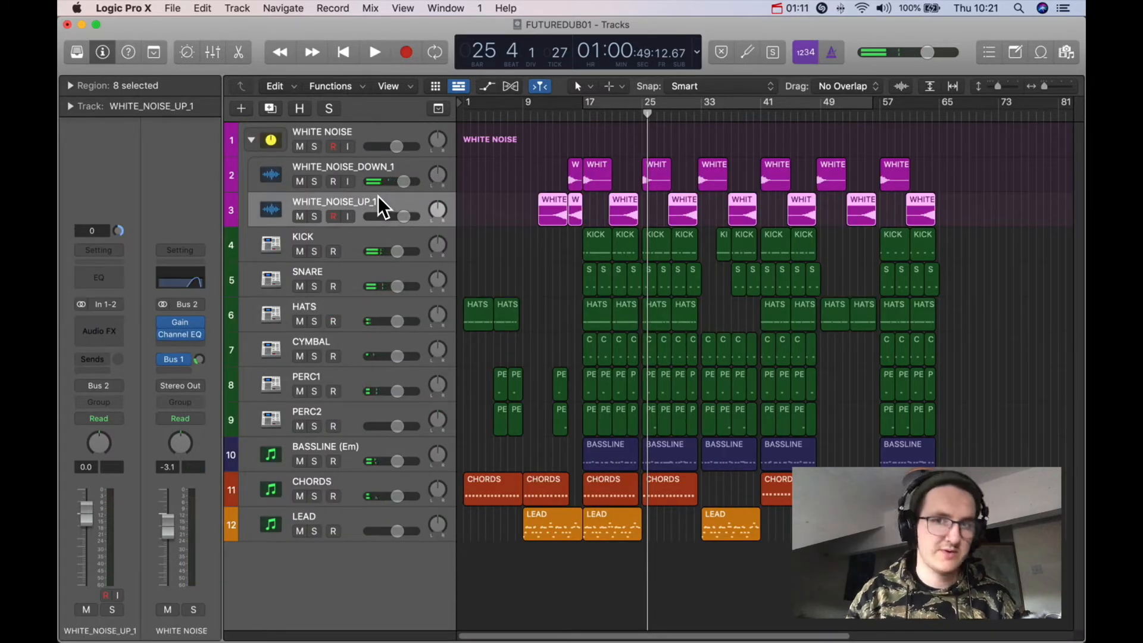
pyautogui.click(354, 59)
pyautogui.press('r')
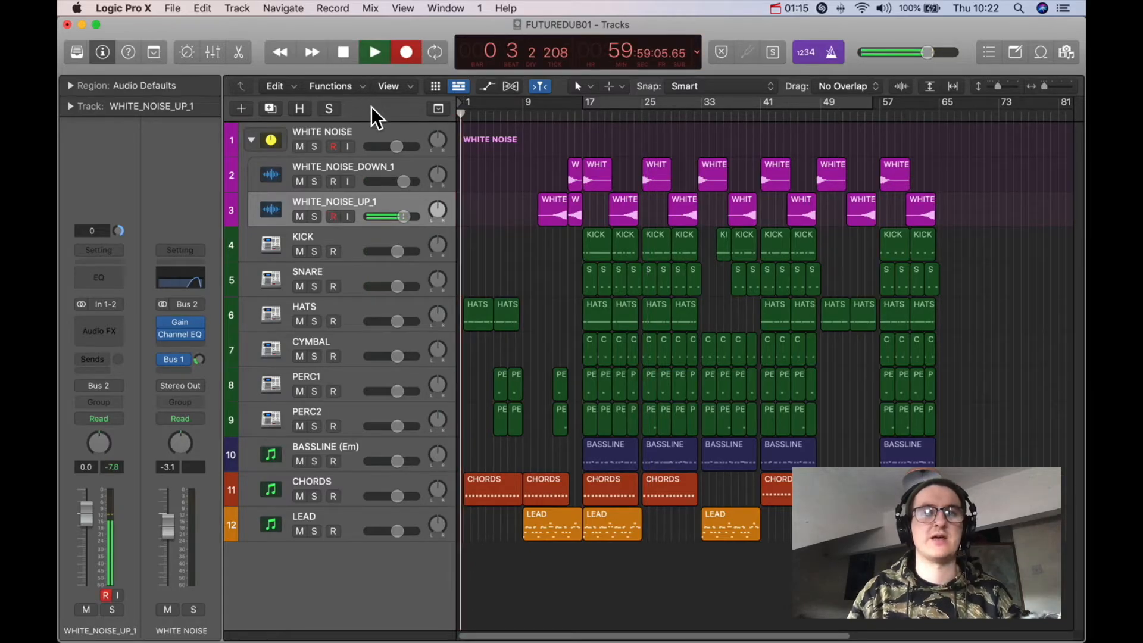
pyautogui.press('space')
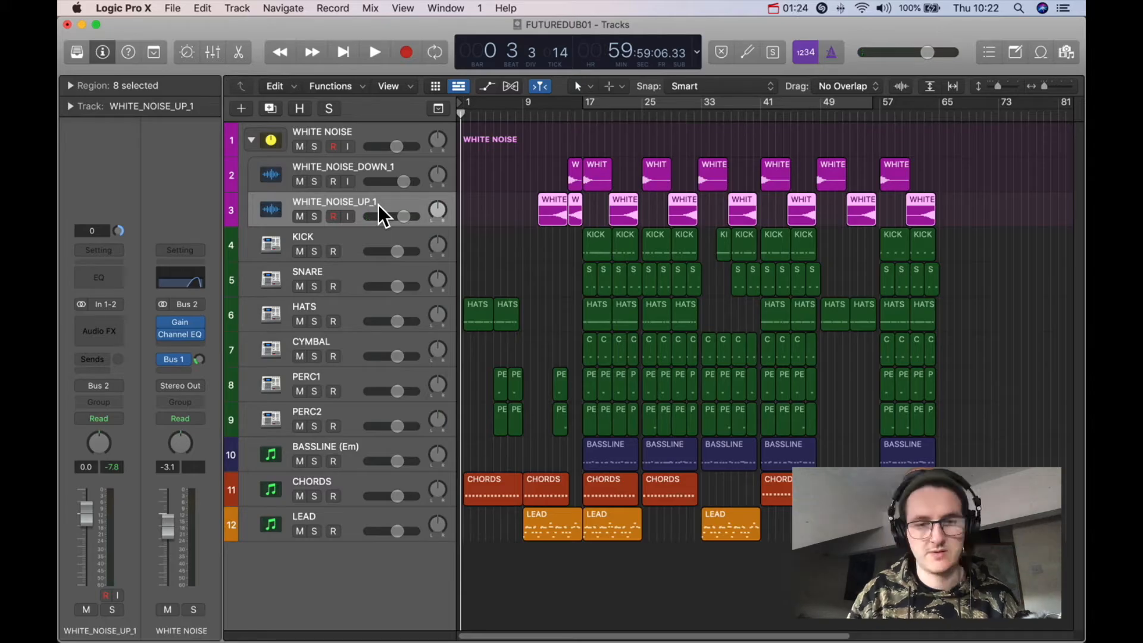
# Solo the BASSLINE (Em) track, and unsolo it again
pyautogui.click(349, 241)
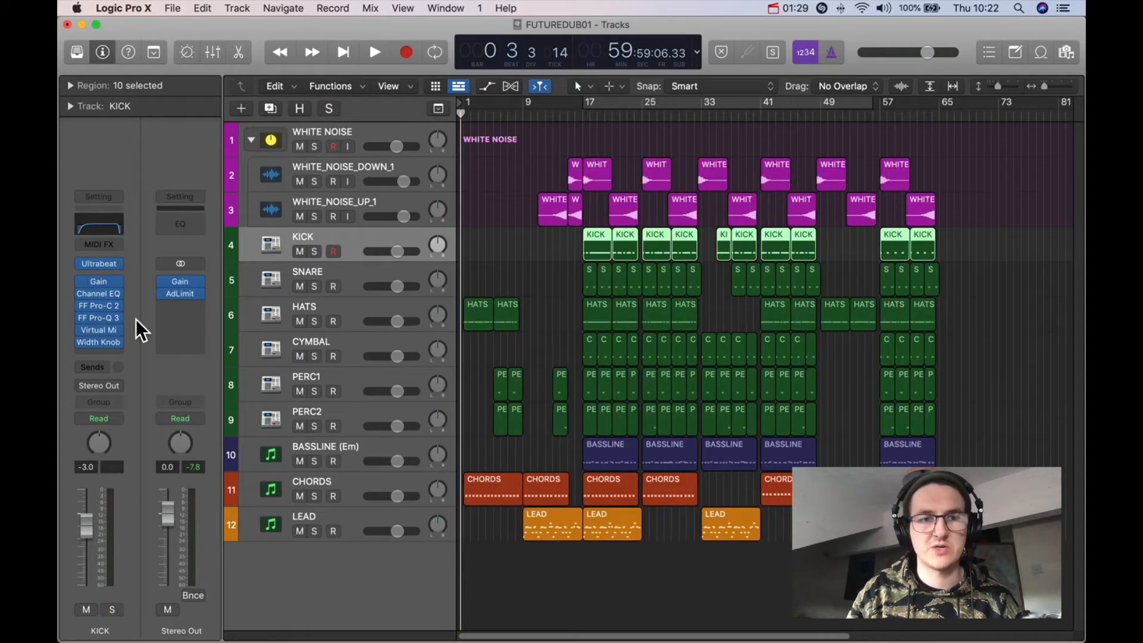
pyautogui.click(367, 442)
pyautogui.hotkey('ctrl', 's')
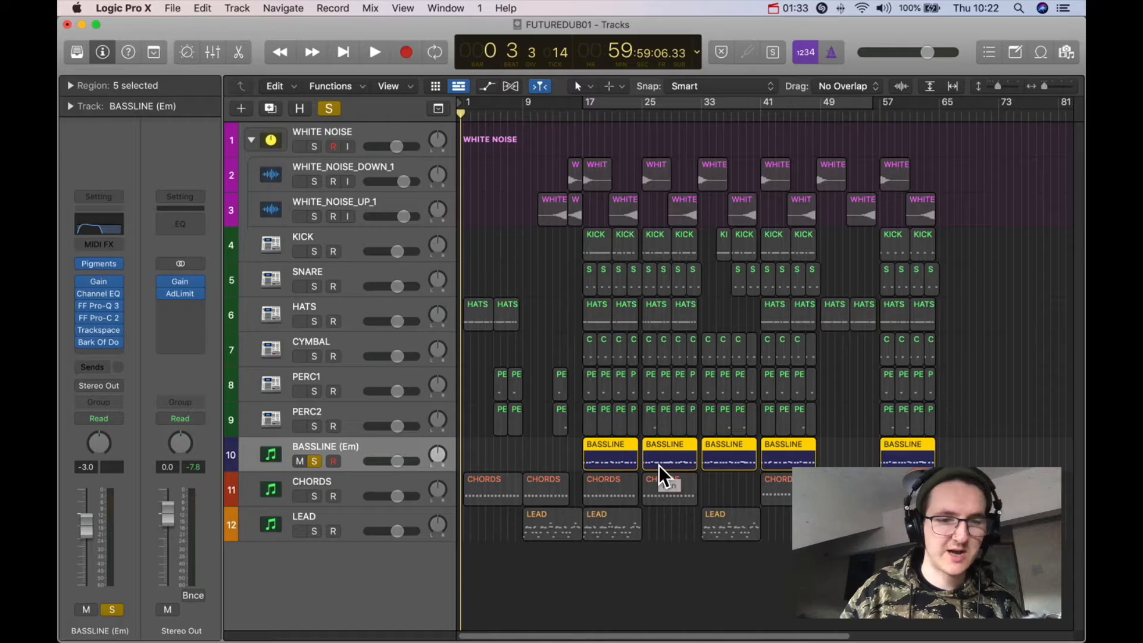
pyautogui.hotkey('ctrl', 's')
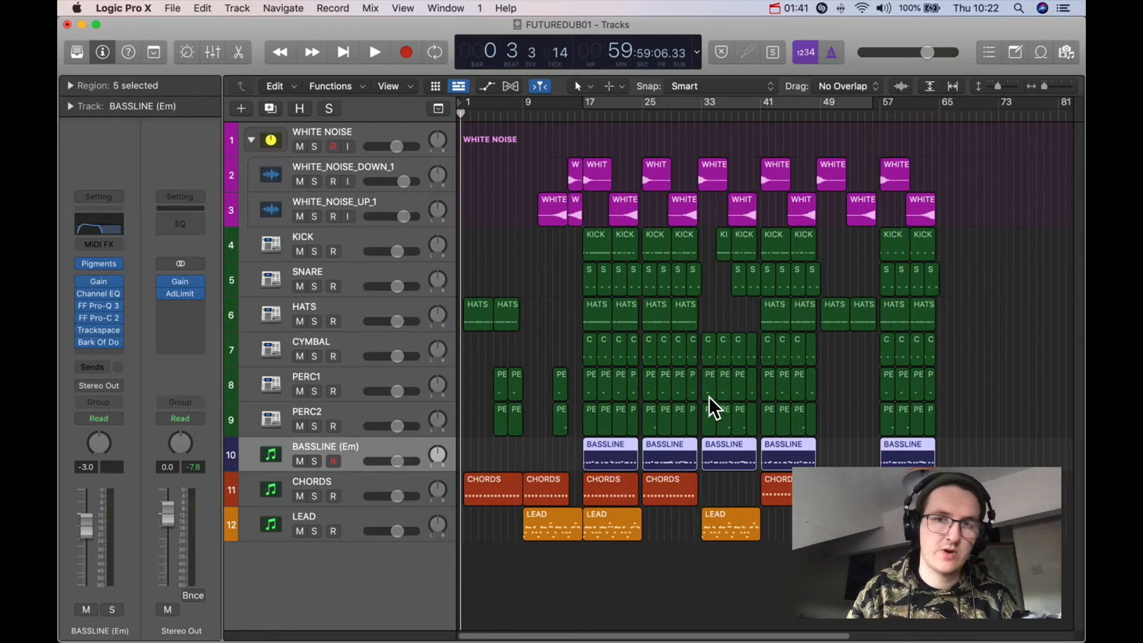
# Look through the list of editing tools and their shortcuts, and close it without choosing a tool
pyautogui.press('t')
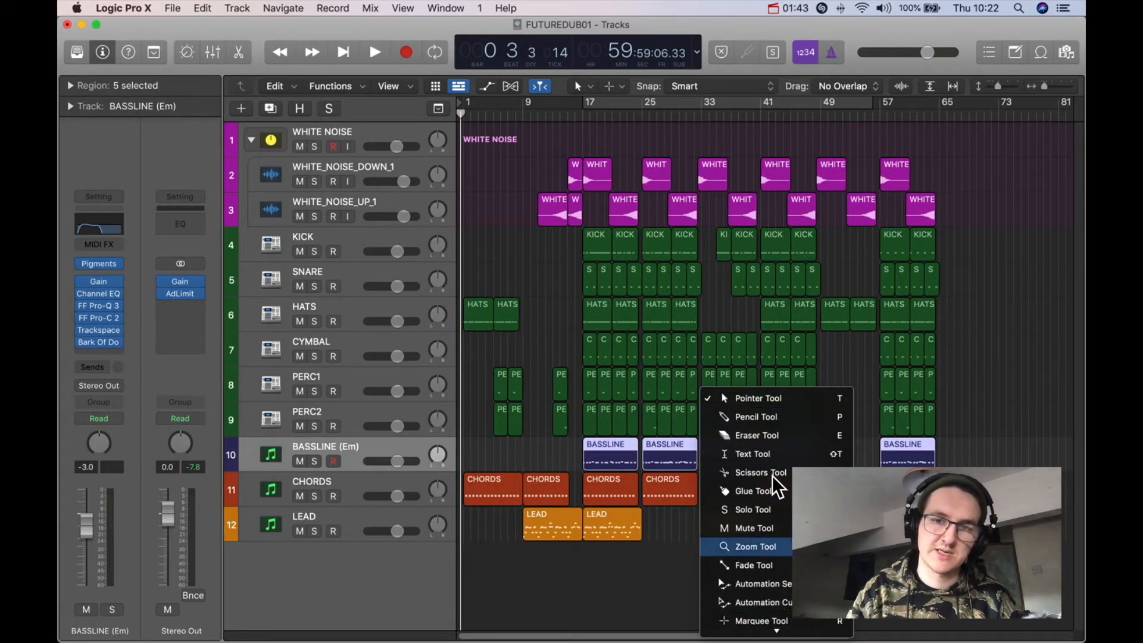
pyautogui.scroll(-2, 774, 497)
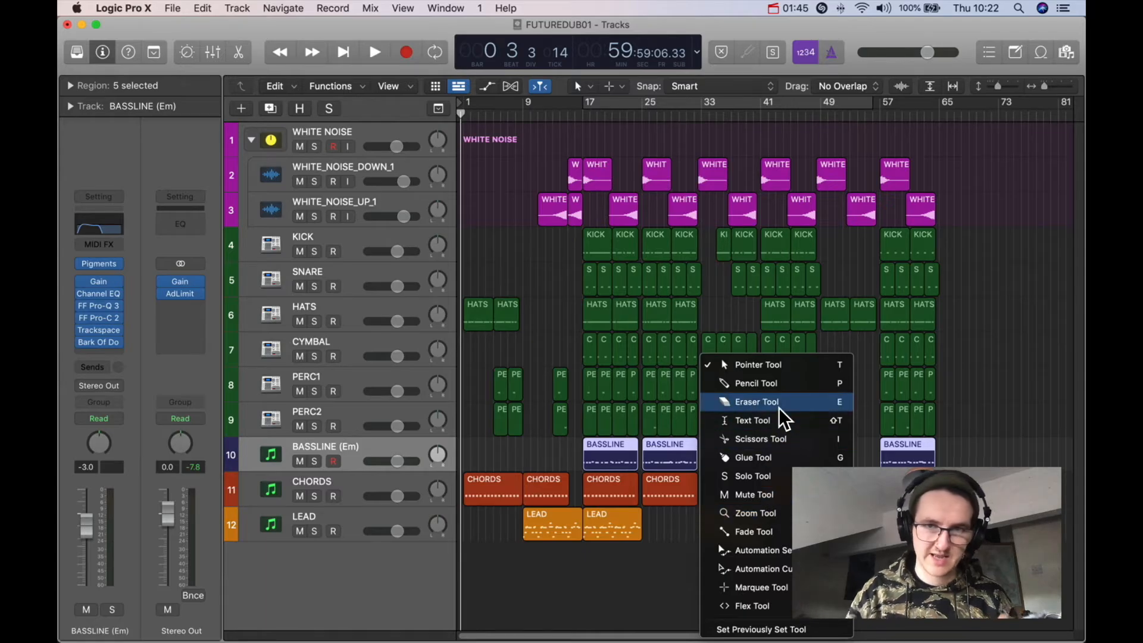
pyautogui.click(641, 561)
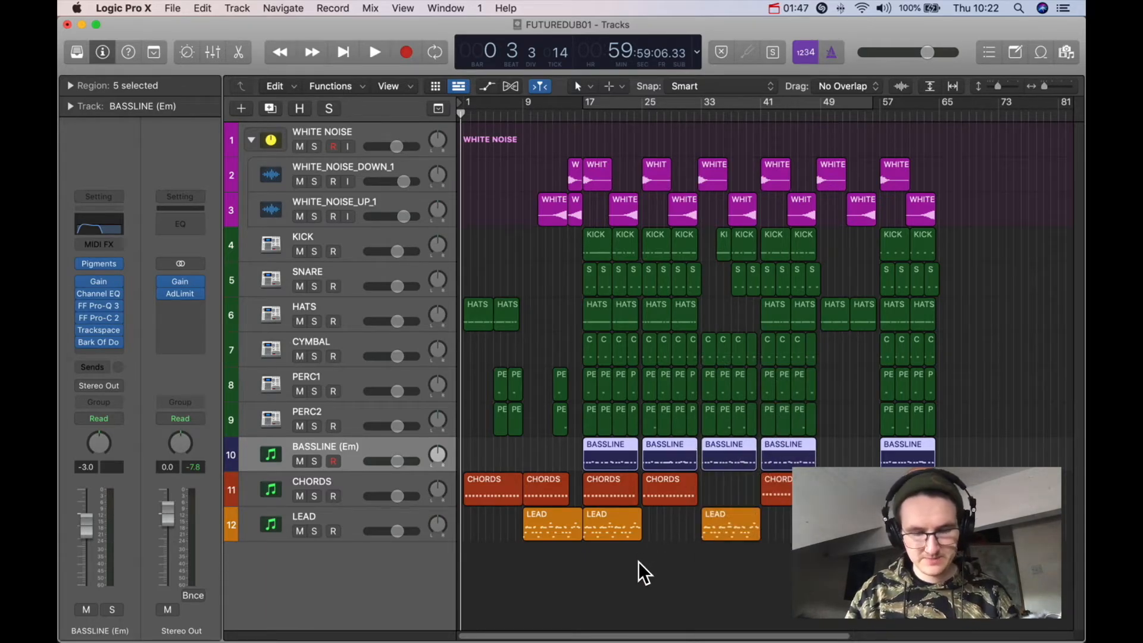
# Turn on cycle mode, and select the CHORDS, WHITE_NOISE_UP_1 and KICK tracks in turn
pyautogui.press('c')
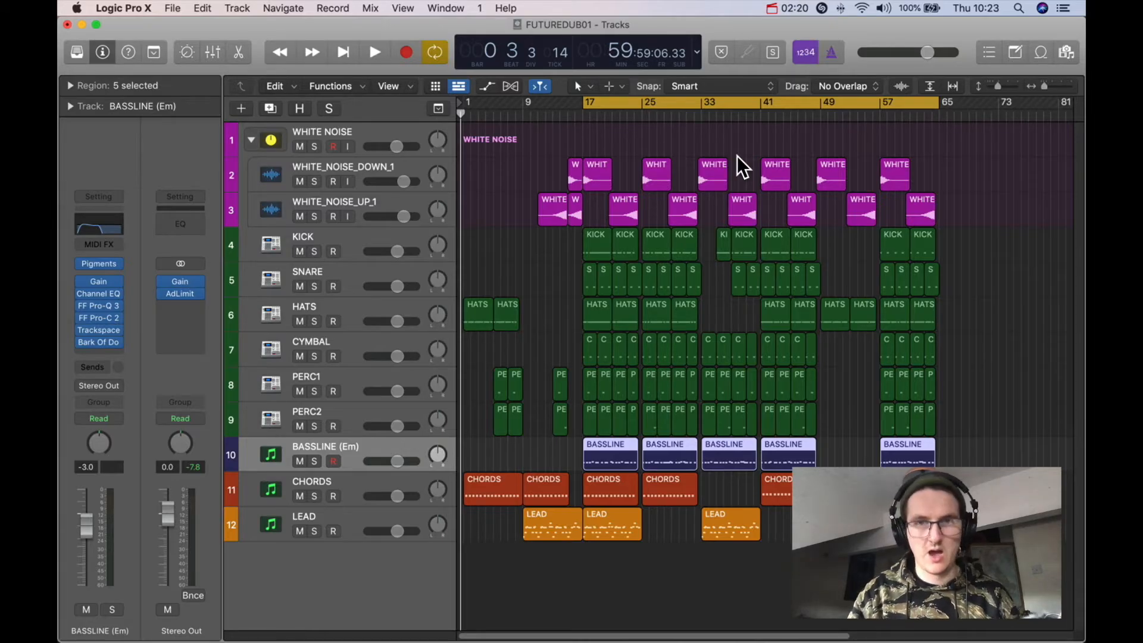
pyautogui.click(355, 480)
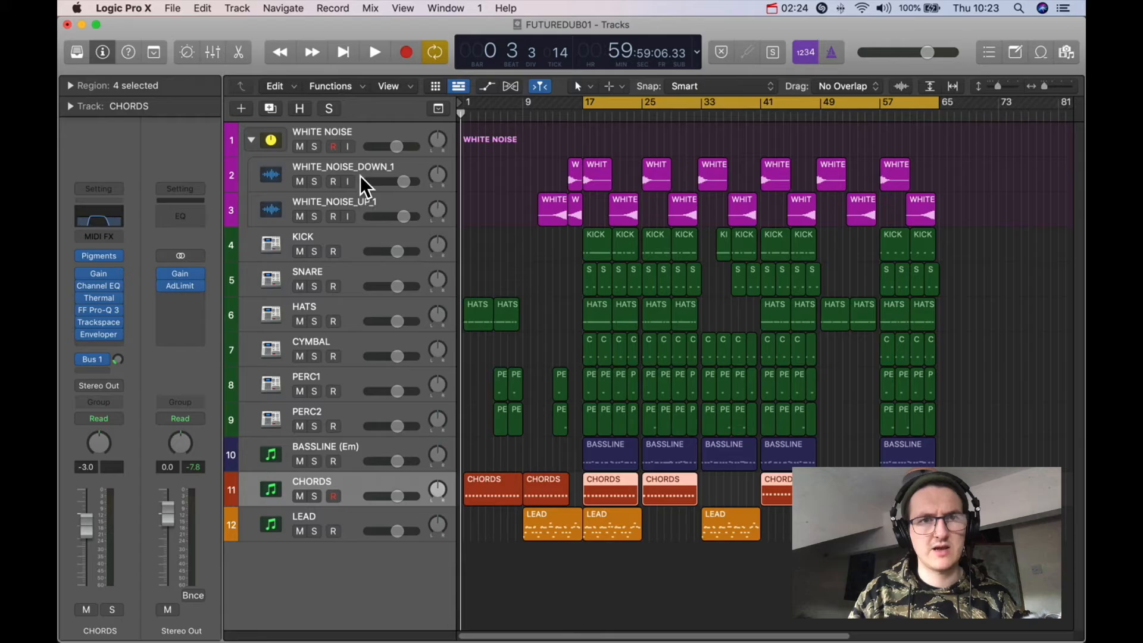
pyautogui.click(370, 203)
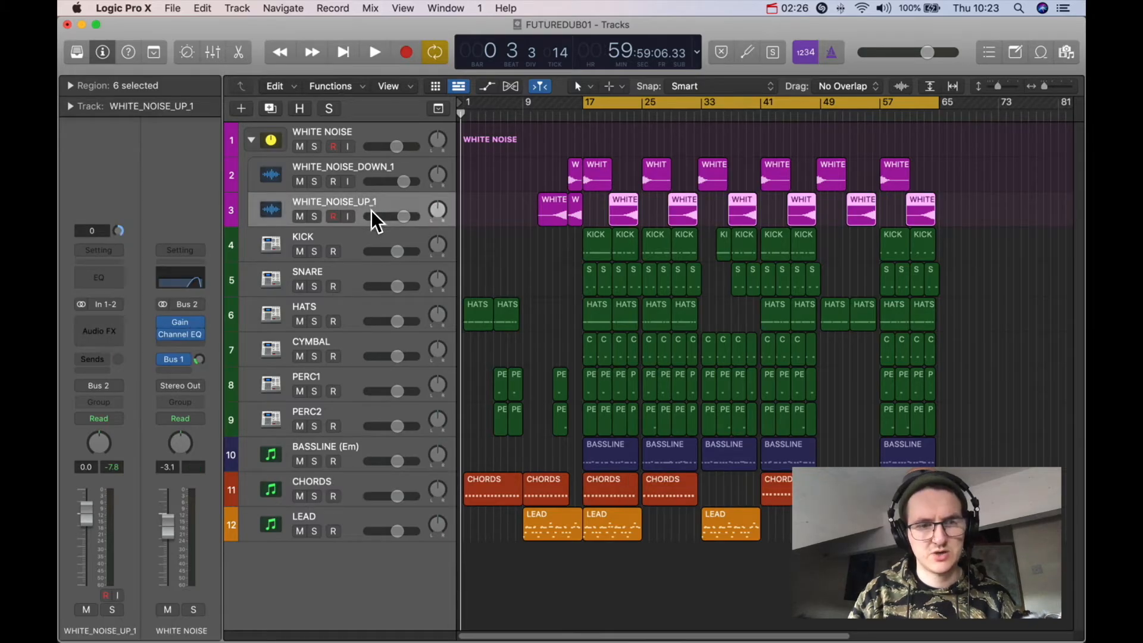
pyautogui.click(393, 240)
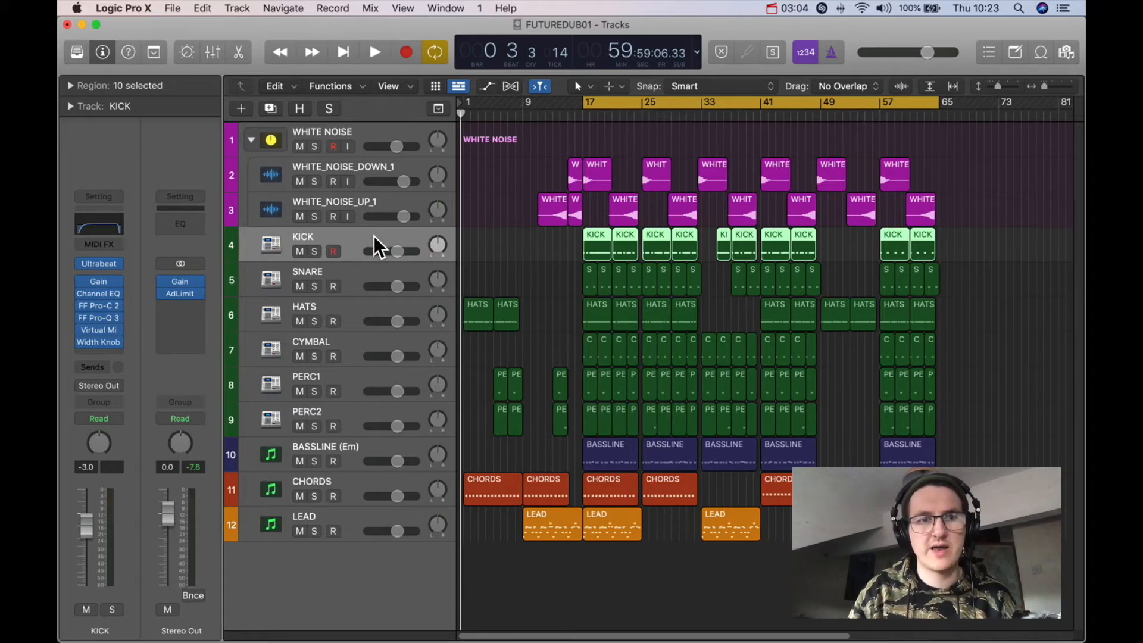
# View the waveform of the first WHITE_NOISE_UP_1 region in the audio file editor, and close the editor pane
pyautogui.click(383, 206)
pyautogui.click(548, 212)
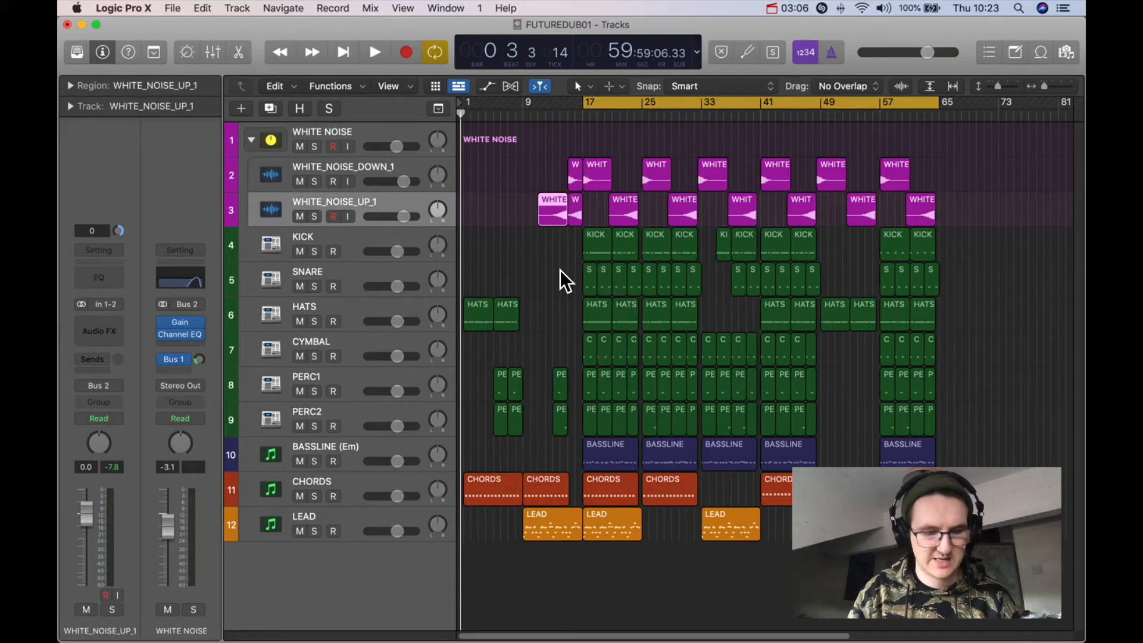
pyautogui.press('e')
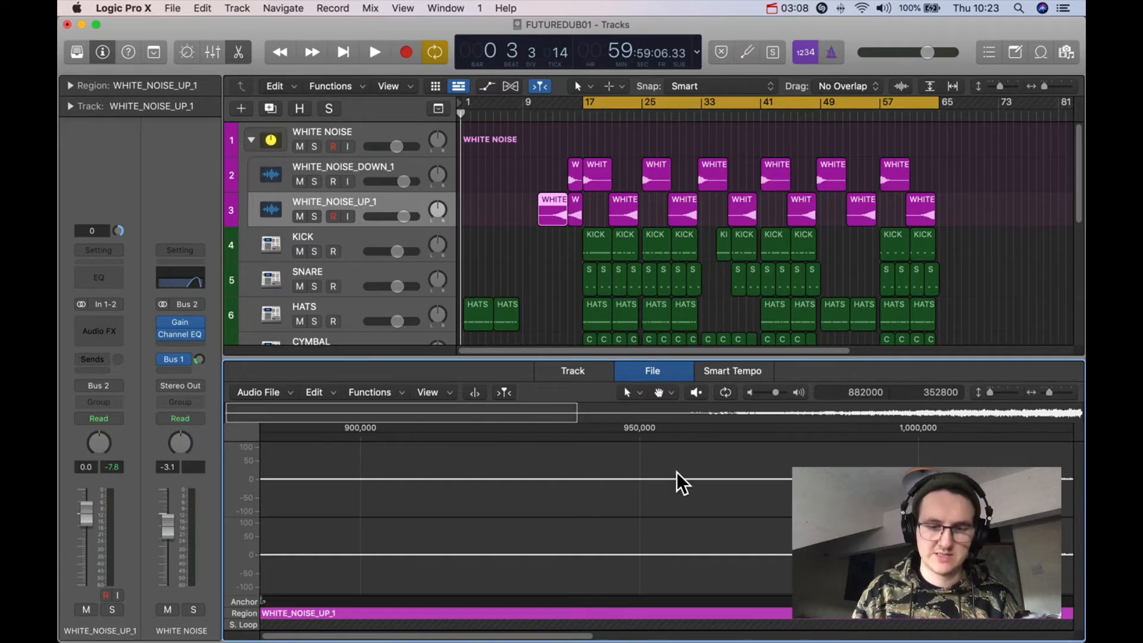
pyautogui.scroll(-5, 676, 472)
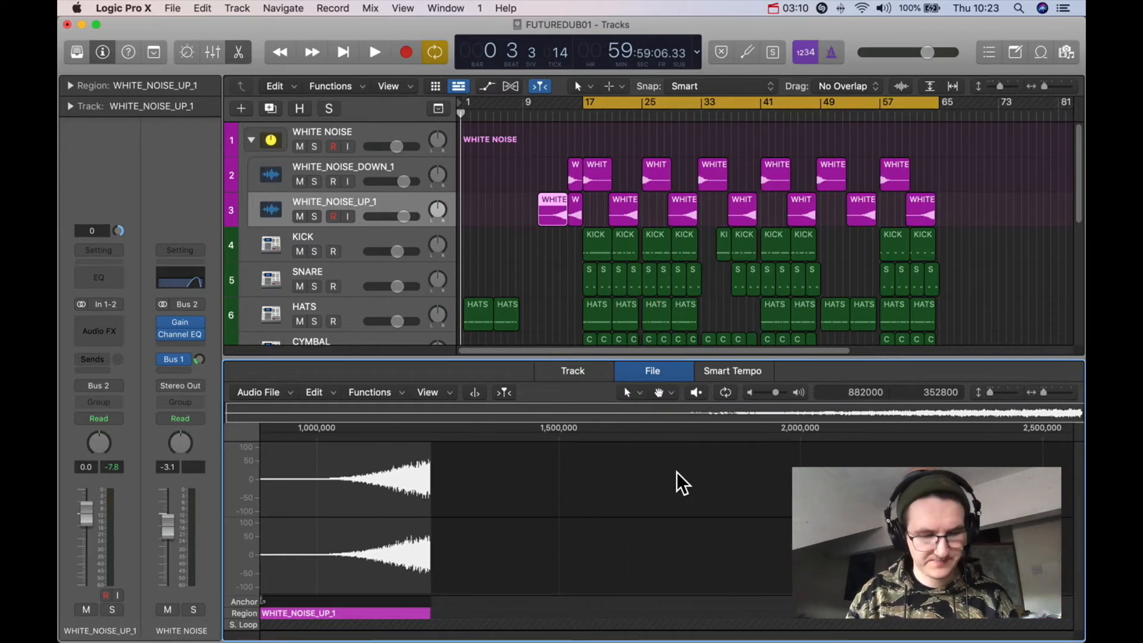
pyautogui.press('e')
# View the Mixer and the sound Library in turn, closing each one
pyautogui.press('x')
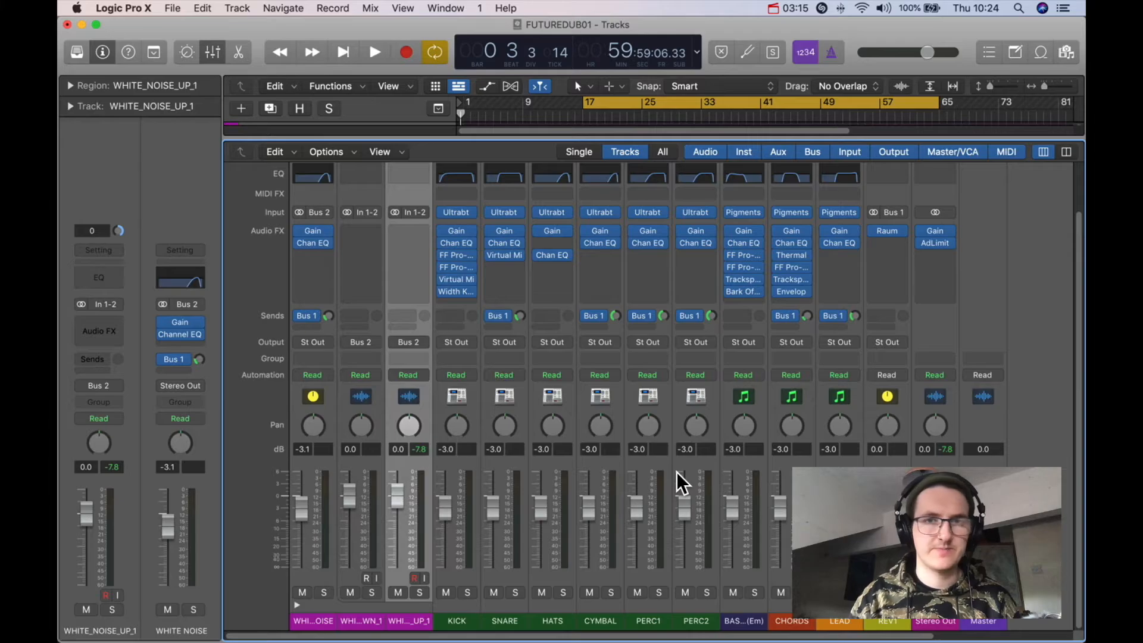
pyautogui.press('x')
pyautogui.press('x')
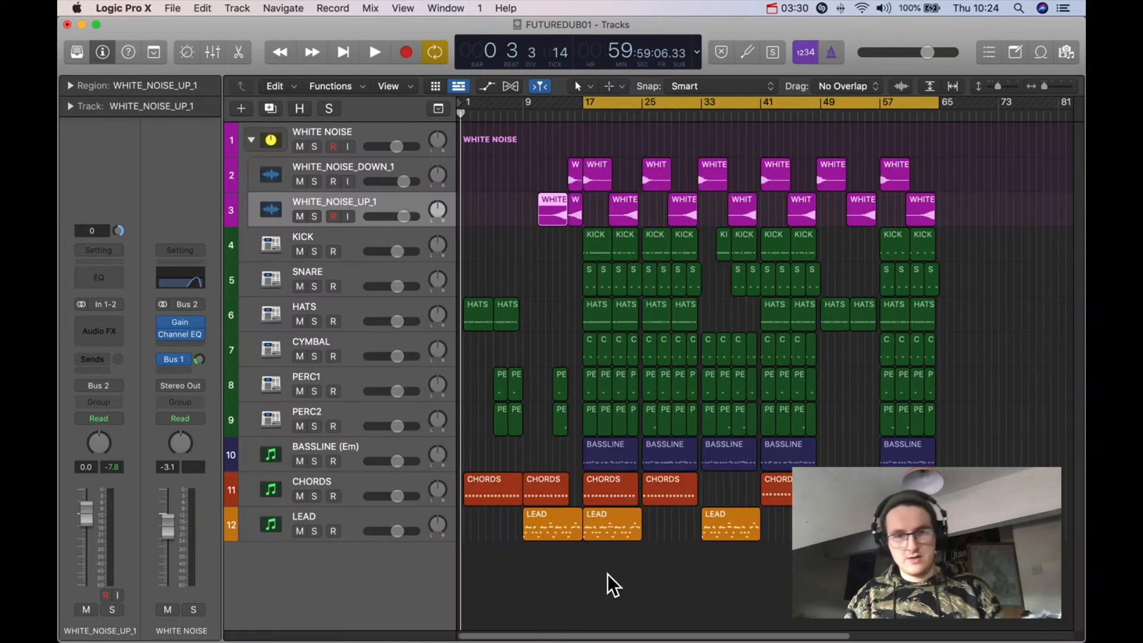
pyautogui.press('y')
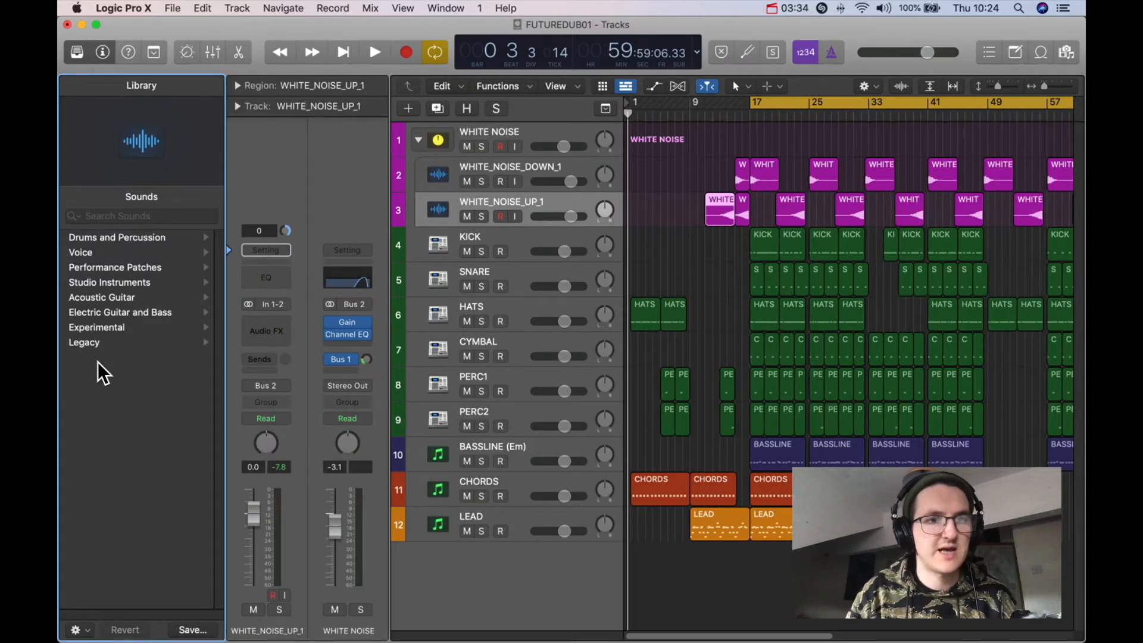
pyautogui.click(84, 52)
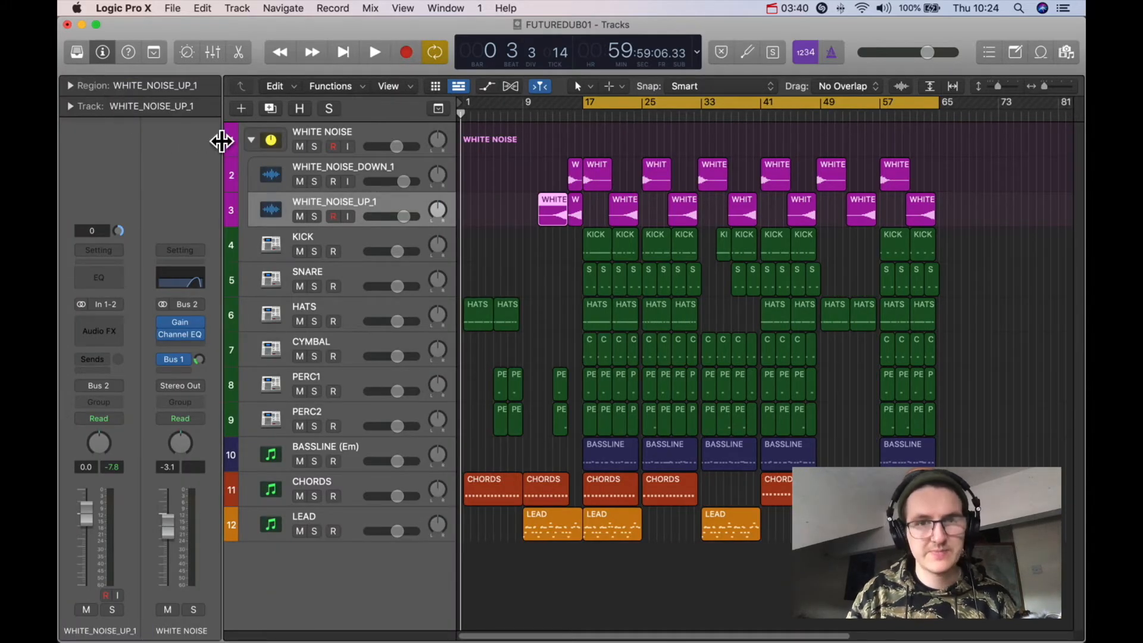
# Zoom to fit the BASSLINE region at bar 33, and return to the overview of the whole arrangement
pyautogui.press('z')
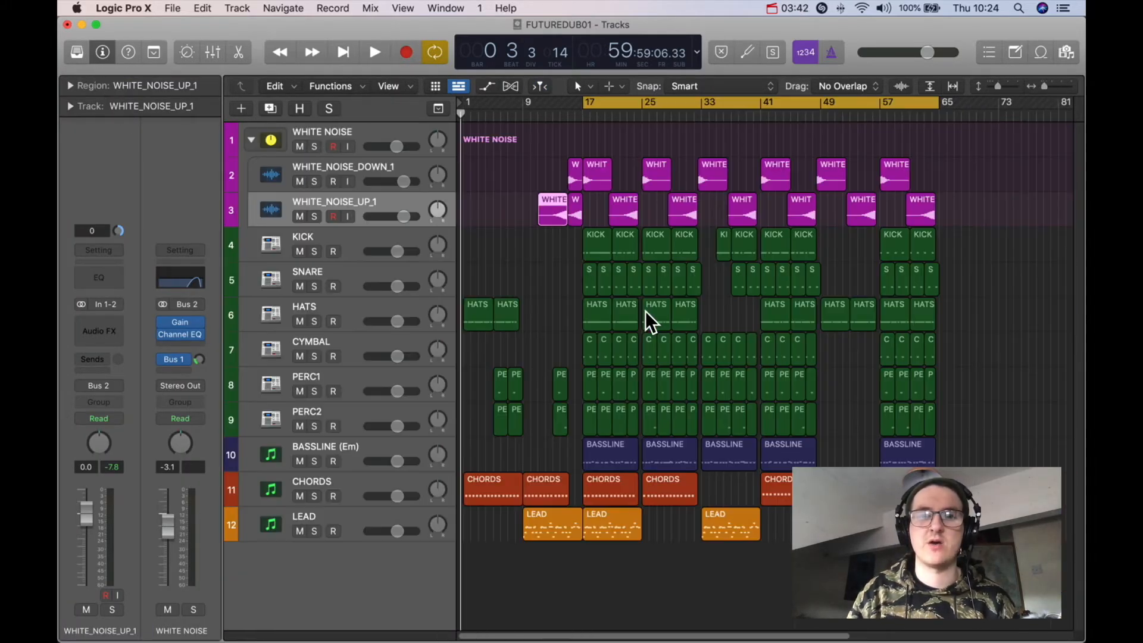
pyautogui.click(594, 416)
pyautogui.click(615, 450)
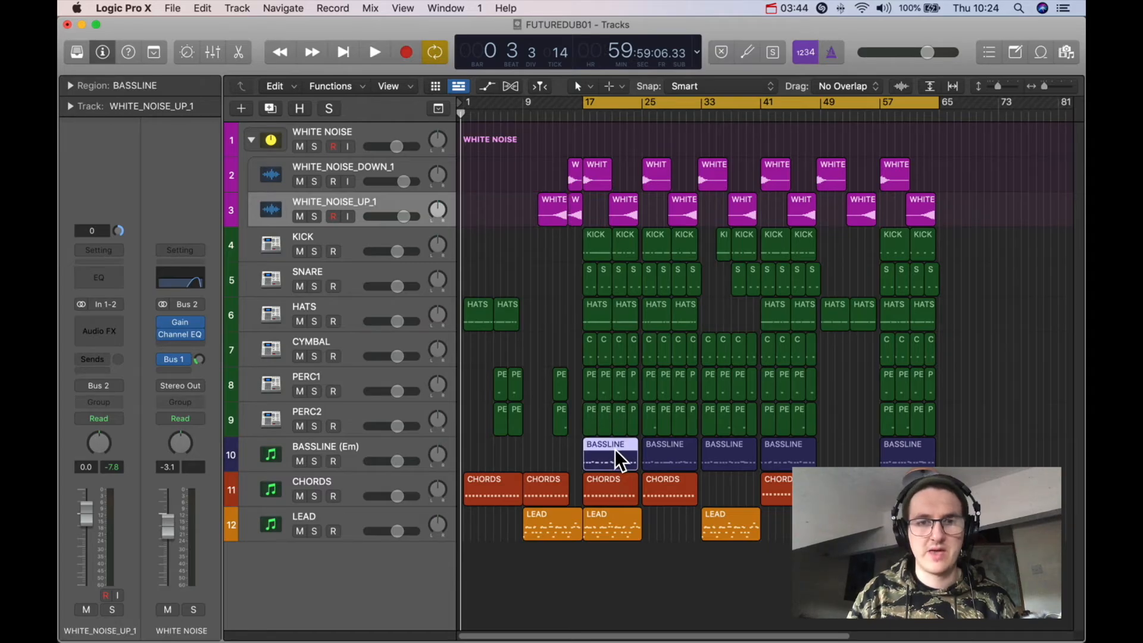
pyautogui.click(650, 467)
pyautogui.click(738, 448)
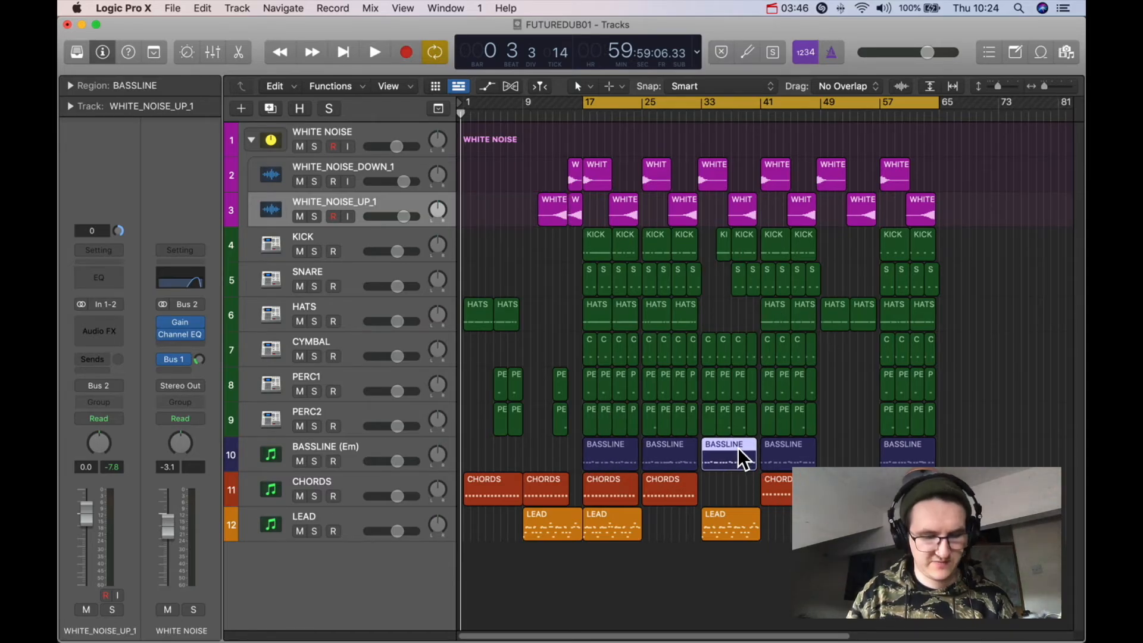
pyautogui.press('z')
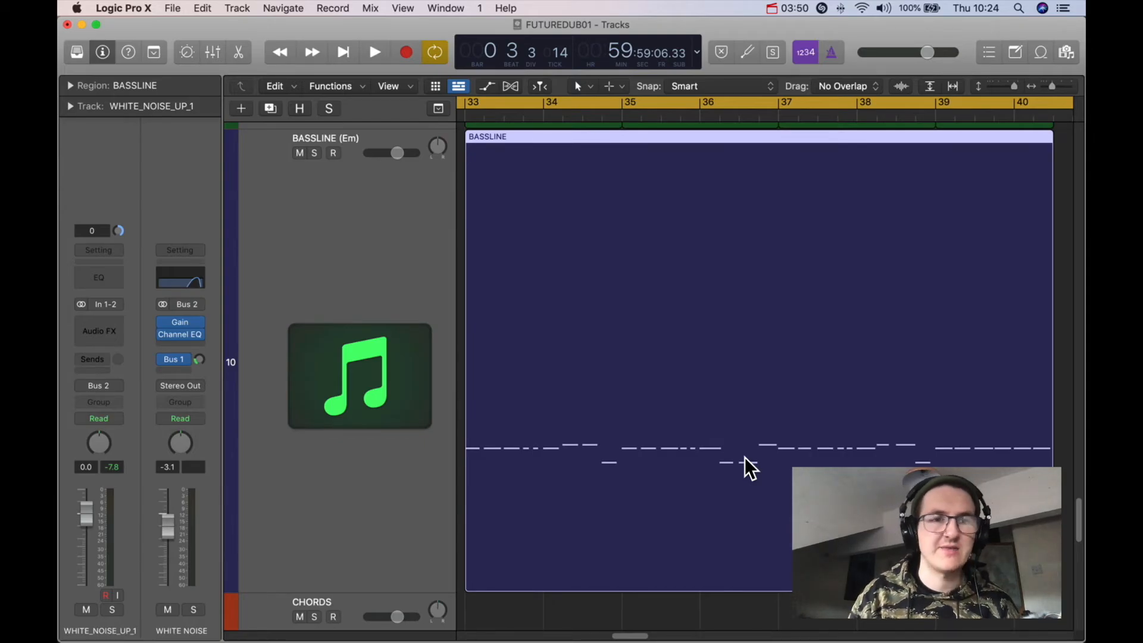
pyautogui.press('z')
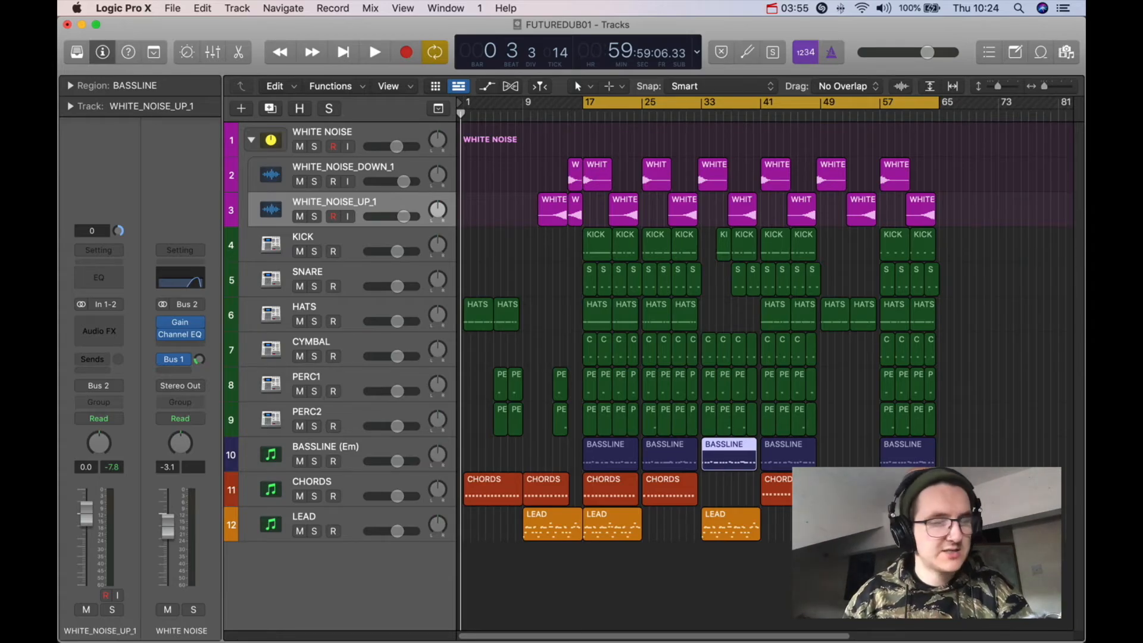
# Select the CHORDS track
pyautogui.click(374, 492)
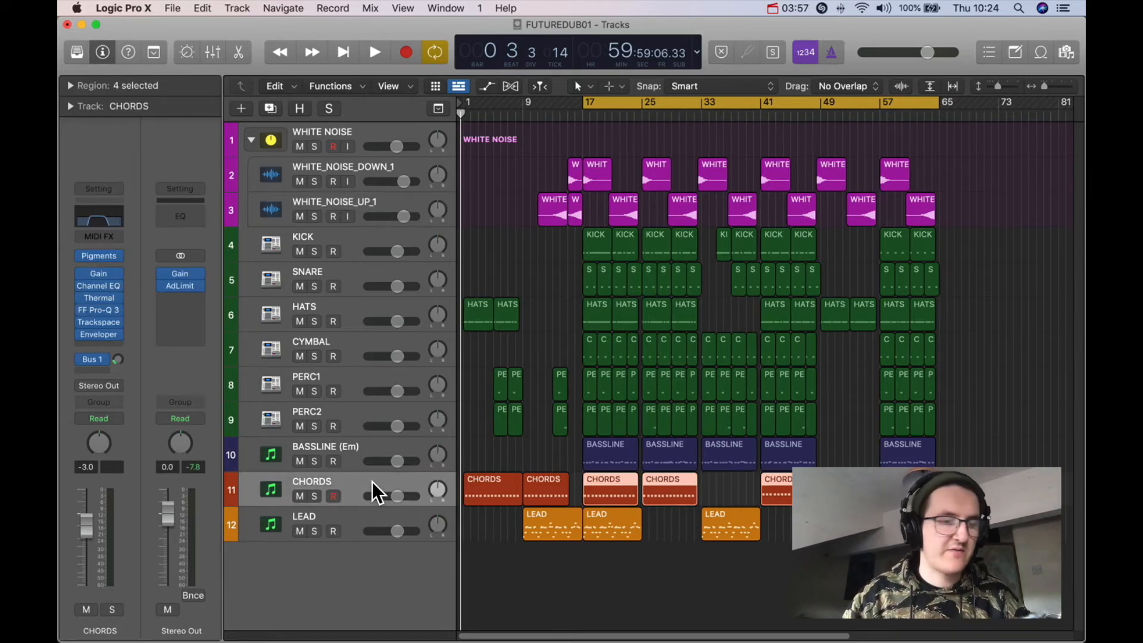